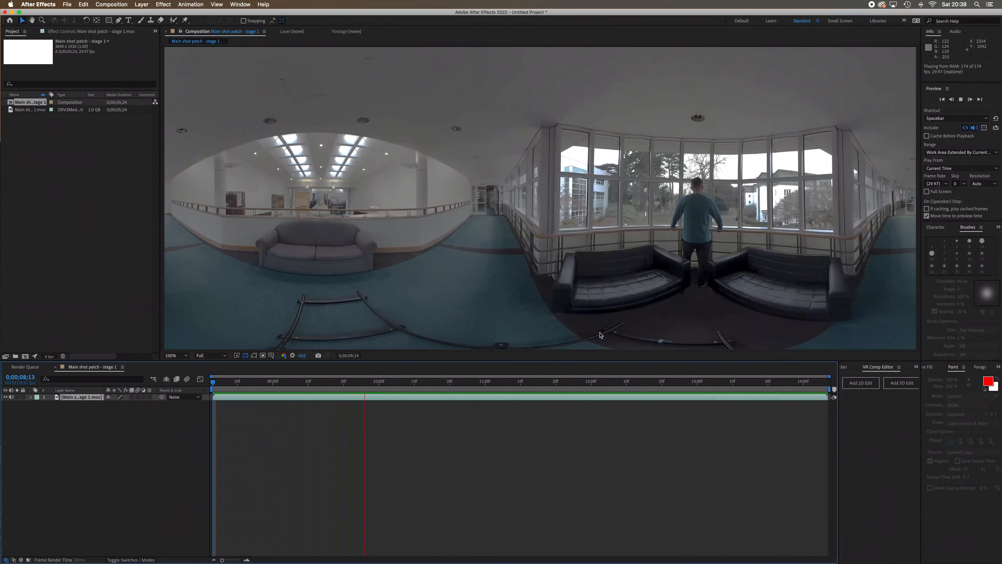
Add a 2D edit of the Main shot patch - stage 1 composition with a comp width of 2000 and 16:9 aspect ratio.
{"action": "key", "text": "space"}
{"action": "left_click_drag", "start_coordinate": [542, 383], "coordinate": [185, 413]}
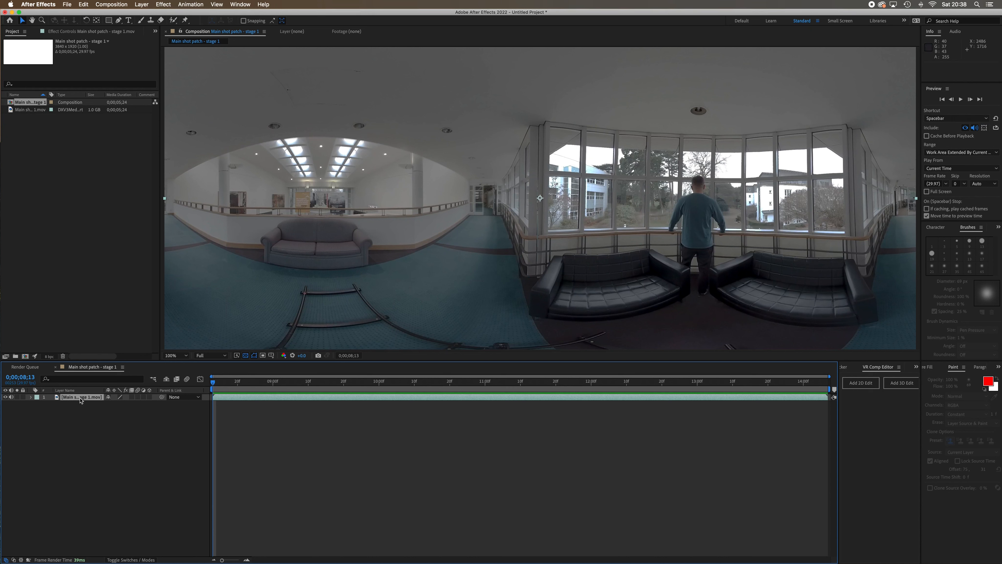
{"action": "left_click", "coordinate": [860, 383]}
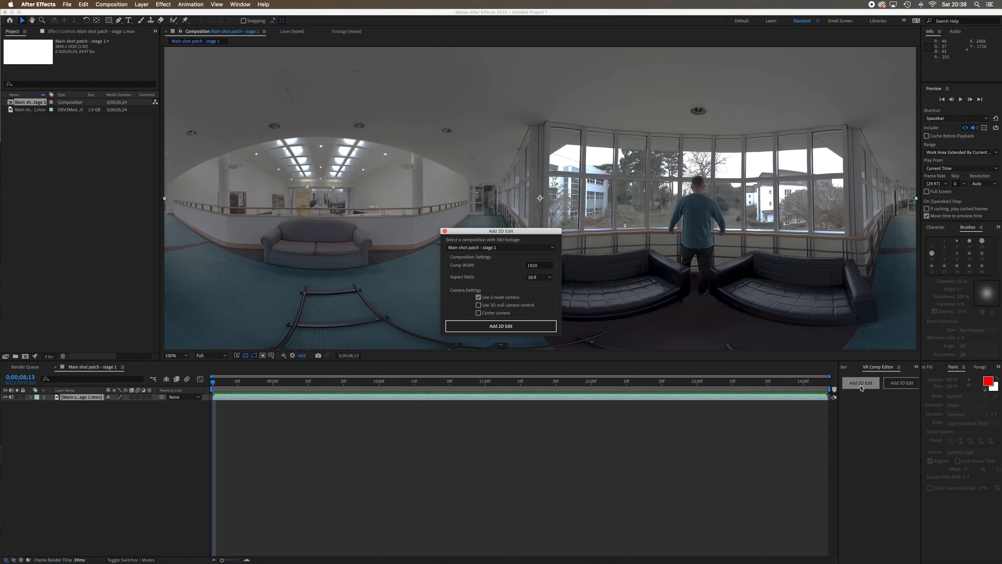
{"action": "left_click", "coordinate": [542, 265]}
{"action": "double_click", "coordinate": [546, 266]}
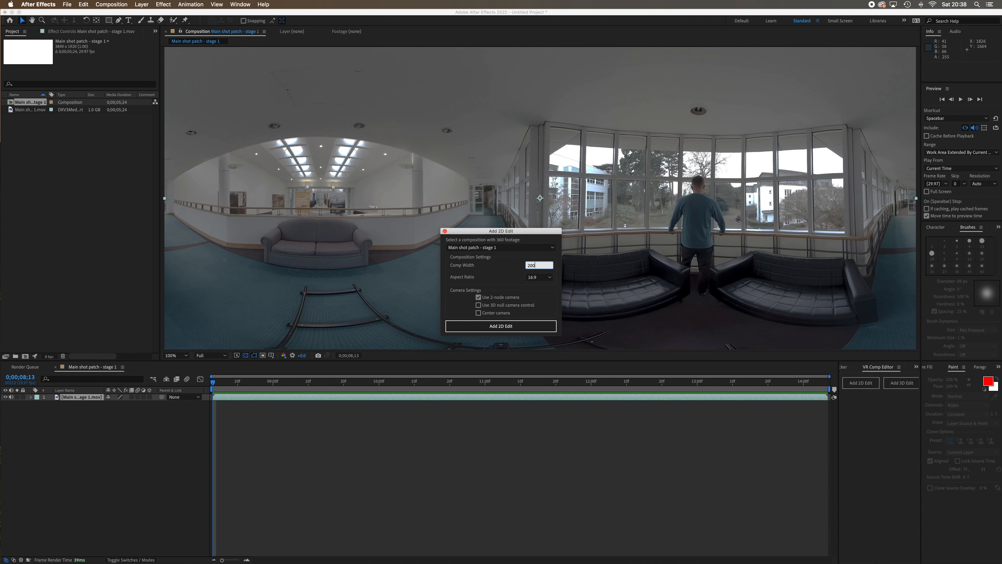
{"action": "type", "text": "2000"}
{"action": "left_click", "coordinate": [559, 298]}
{"action": "key", "text": "comma"}
{"action": "key", "text": "comma"}
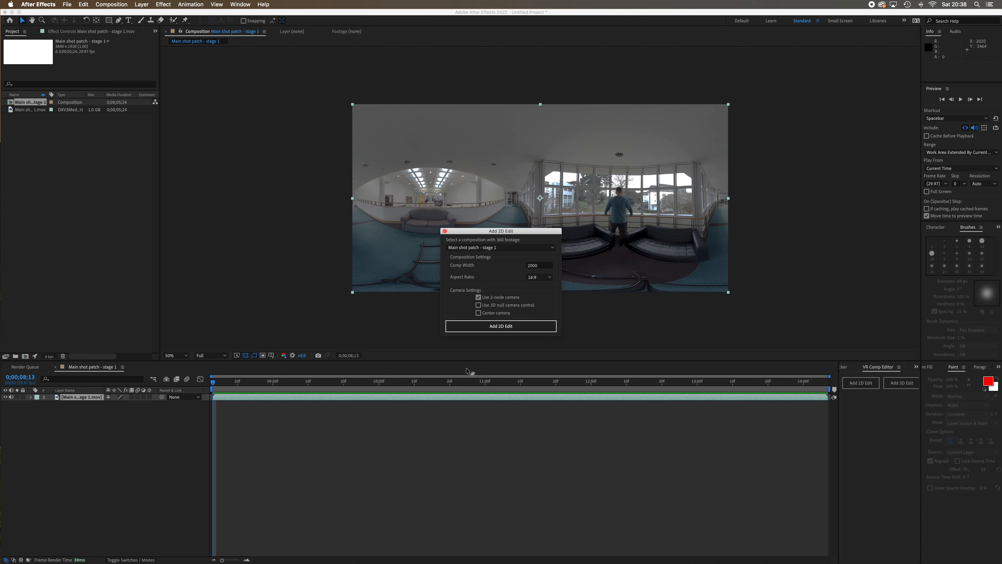
{"action": "left_click", "coordinate": [507, 326]}
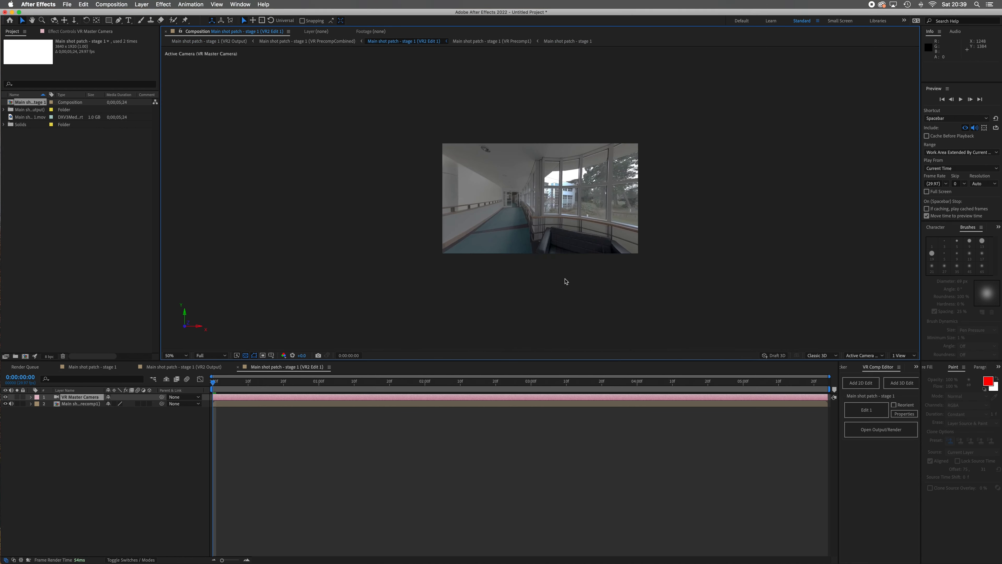
In the Edit 1 comp, orbit the VR Master Camera to look straight down at the dolly track on the floor.
{"action": "left_click", "coordinate": [878, 434]}
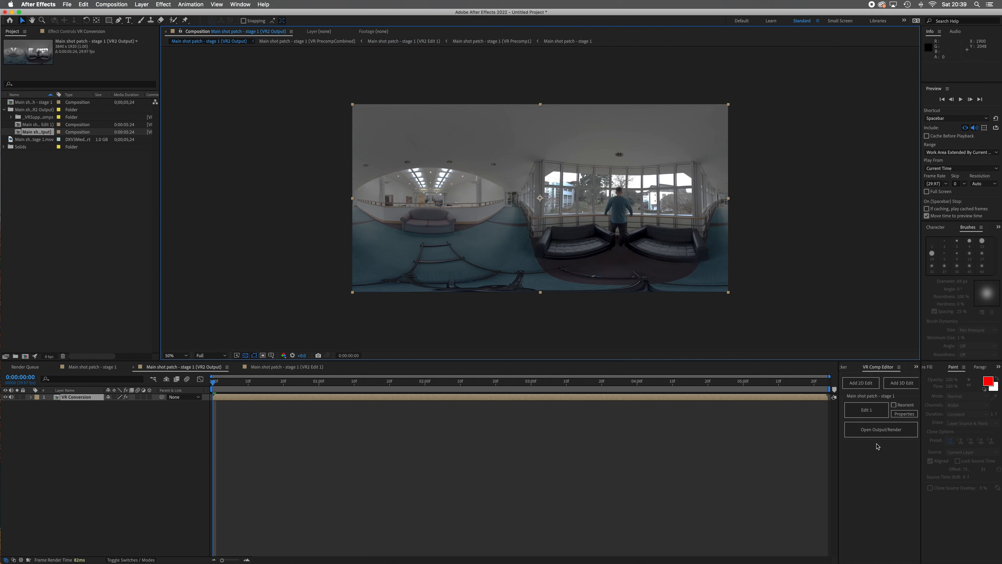
{"action": "left_click", "coordinate": [867, 410]}
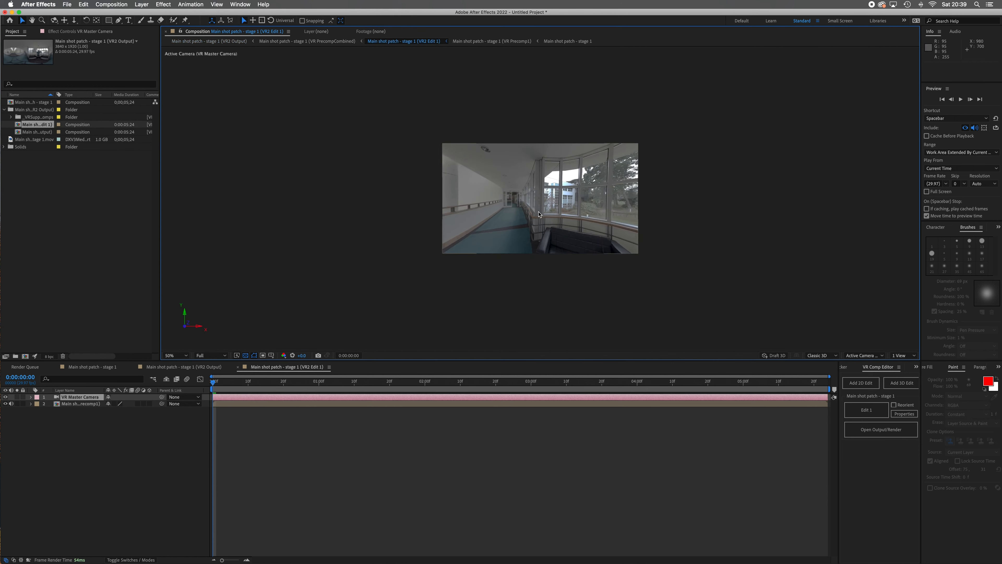
{"action": "key", "text": "."}
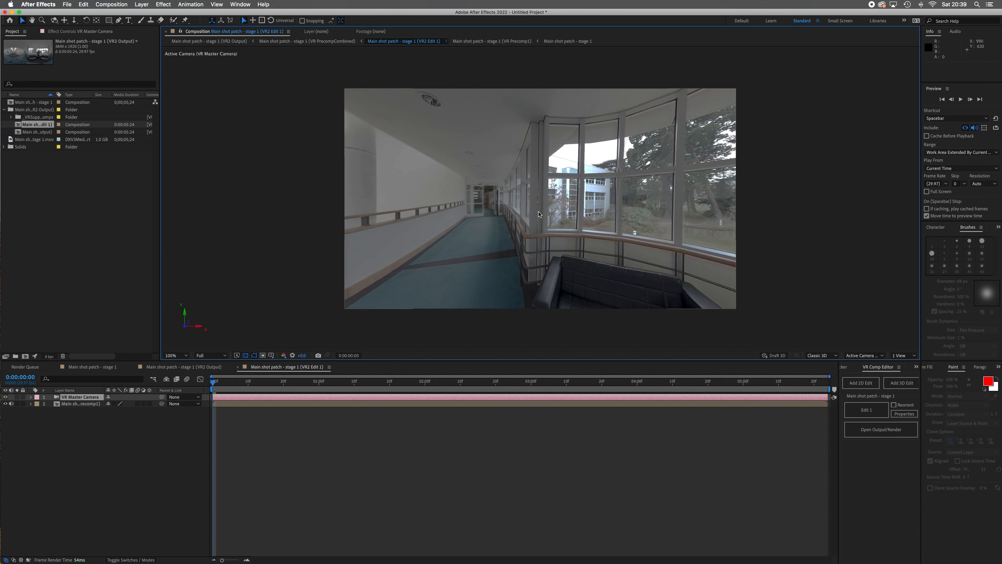
{"action": "key", "text": "c"}
{"action": "left_click_drag", "start_coordinate": [538, 214], "coordinate": [481, 164]}
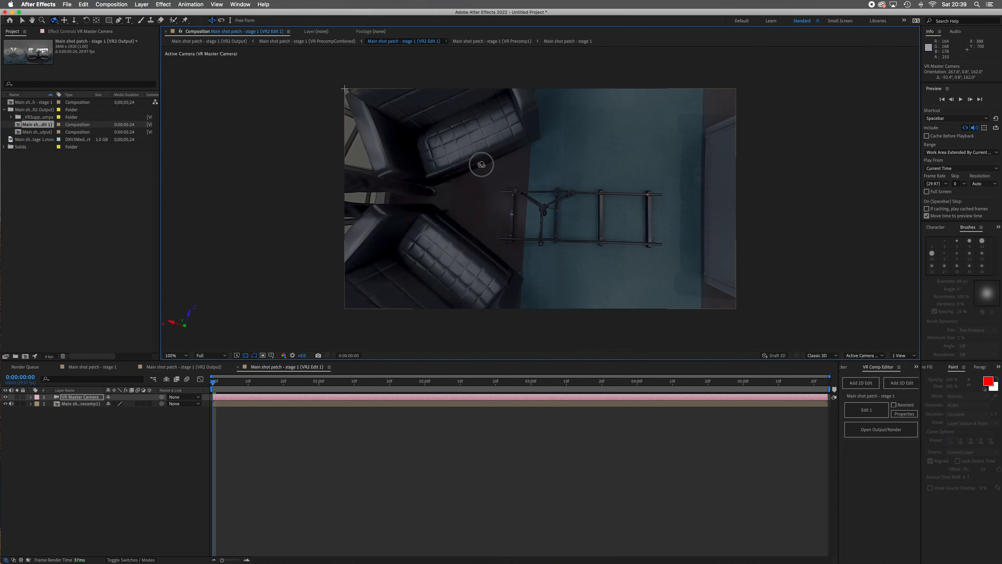
{"action": "key", "text": "v"}
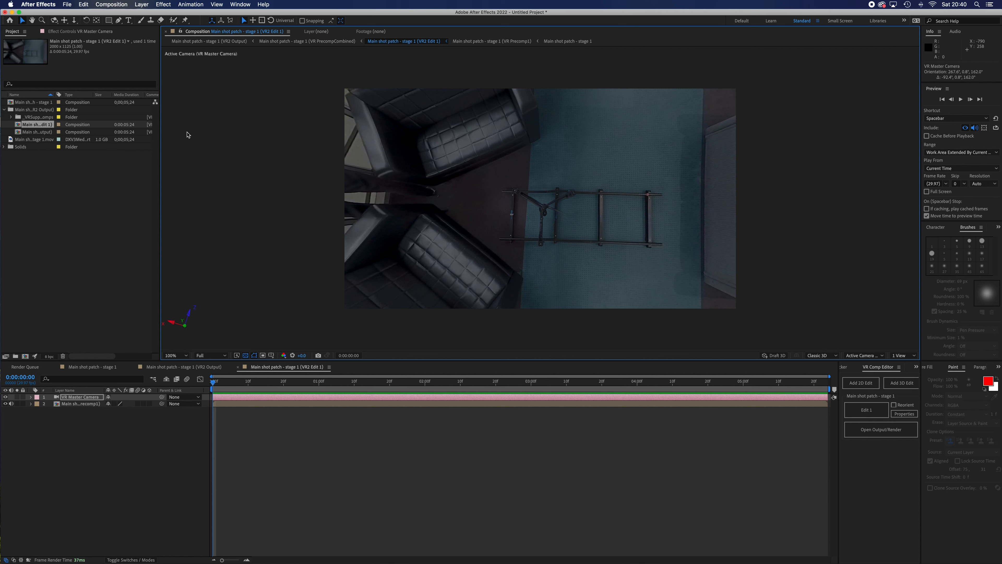
Open the precomp layer in its own viewer for Clone Stamp painting, framed closely on the dolly track.
{"action": "key", "text": "super+b"}
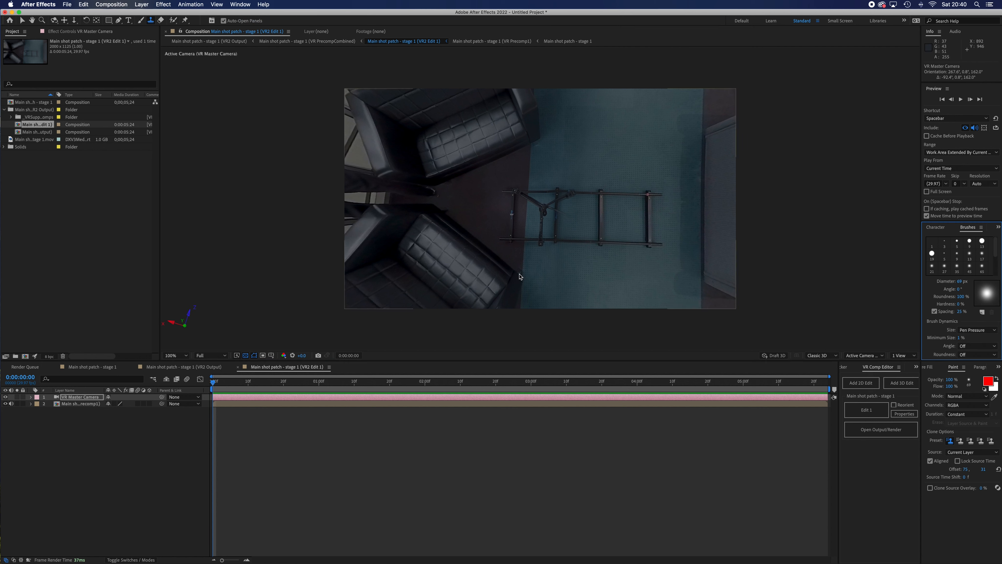
{"action": "double_click", "coordinate": [550, 272]}
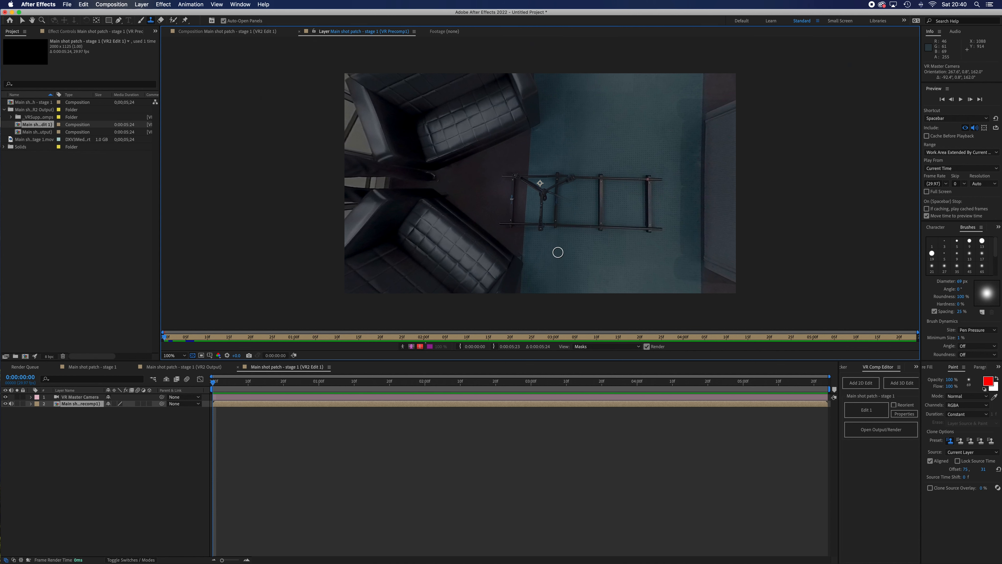
{"action": "key", "text": "period"}
{"action": "key", "text": "h"}
{"action": "left_click_drag", "start_coordinate": [552, 284], "coordinate": [541, 224]}
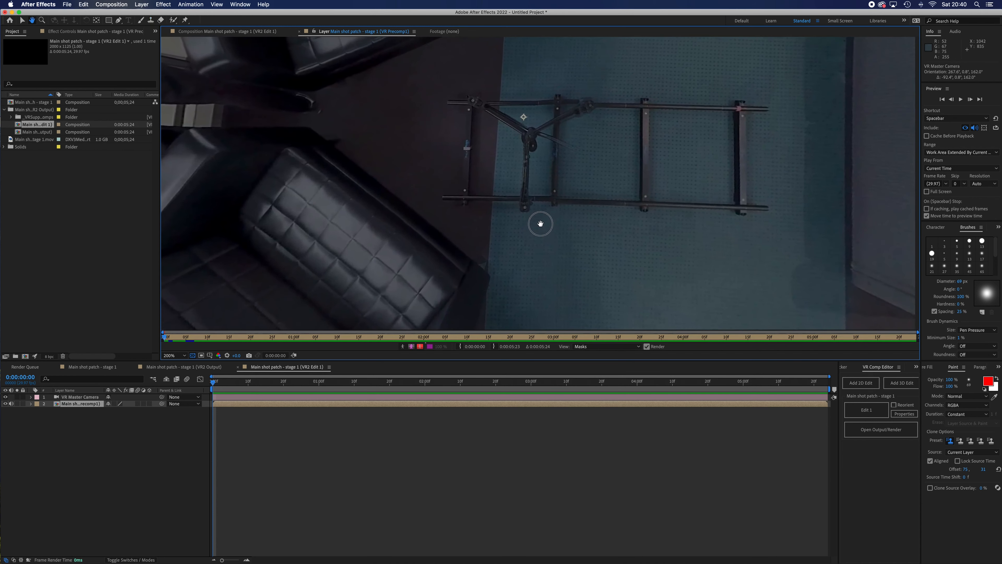
{"action": "key", "text": "super+b"}
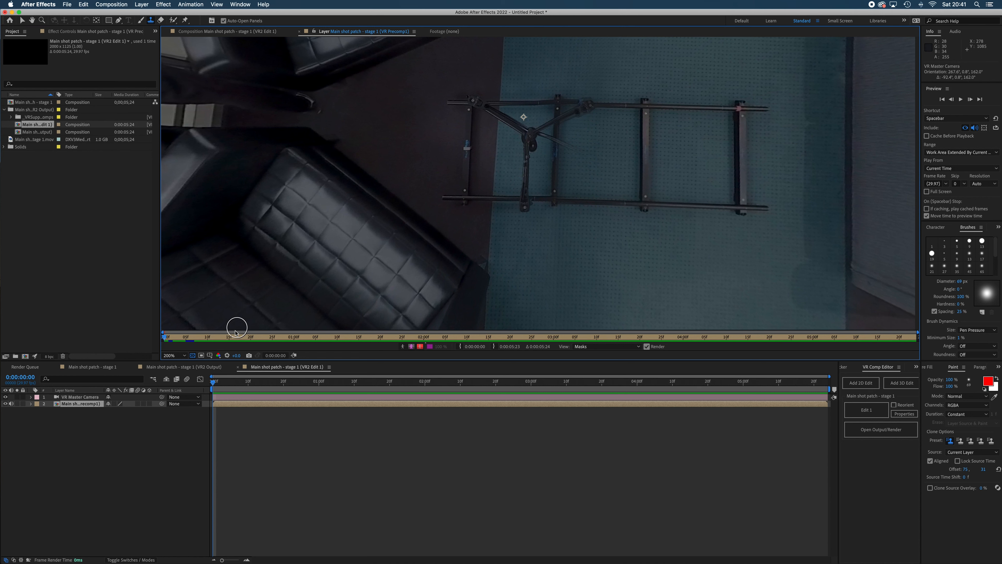
Move the playhead to the last frame, 0:00:05:23, and frame the track on the teal carpet.
{"action": "left_click_drag", "start_coordinate": [213, 386], "coordinate": [191, 385]}
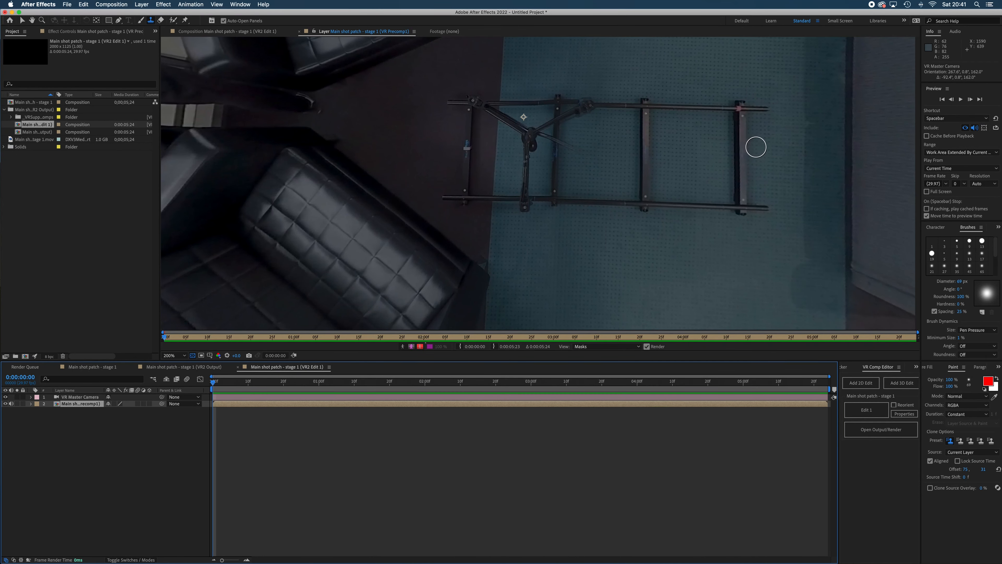
{"action": "scroll", "coordinate": [715, 170], "scroll_direction": "down", "scroll_amount": 2}
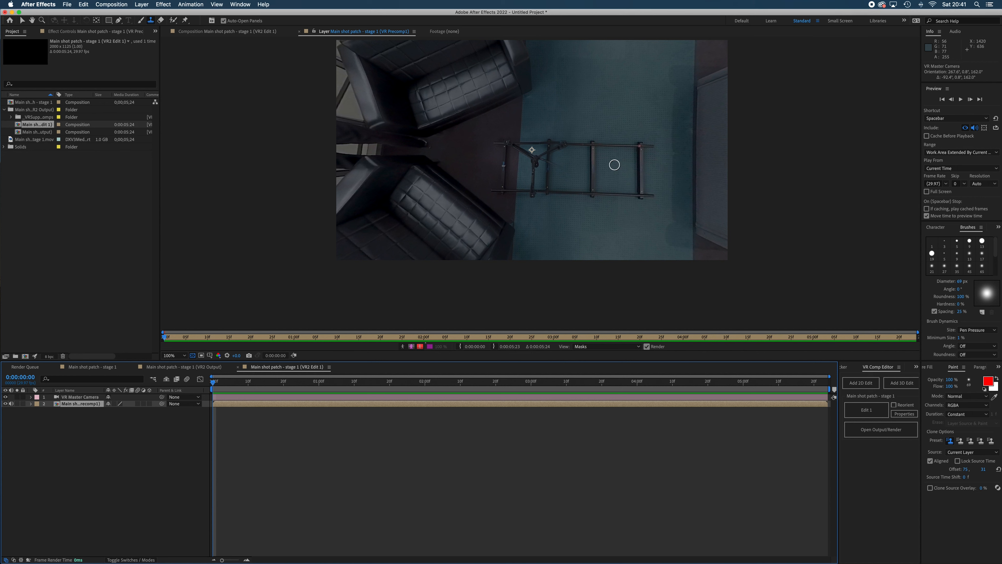
{"action": "left_click_drag", "start_coordinate": [630, 384], "coordinate": [833, 399]}
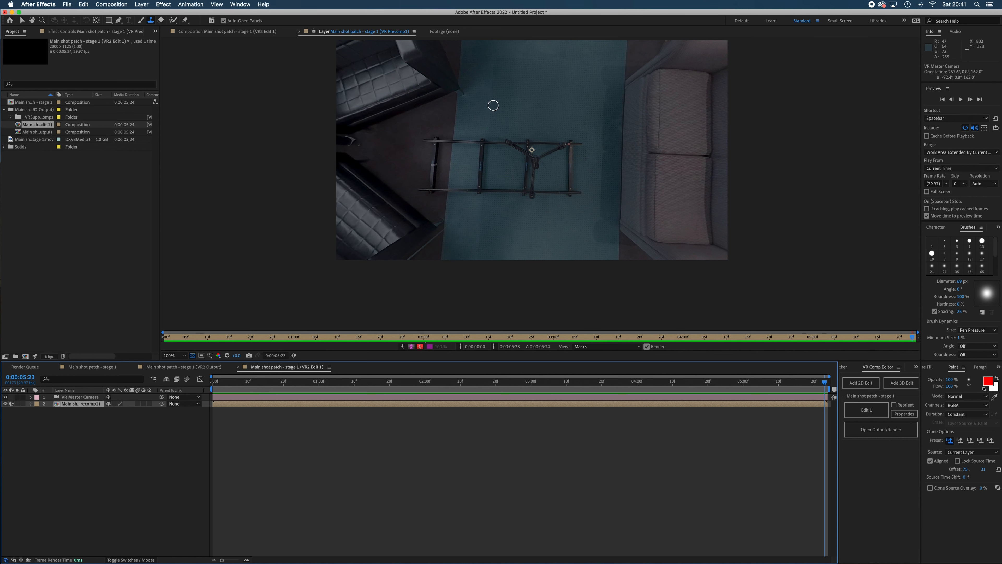
{"action": "scroll", "coordinate": [493, 189], "scroll_direction": "up", "scroll_amount": 4}
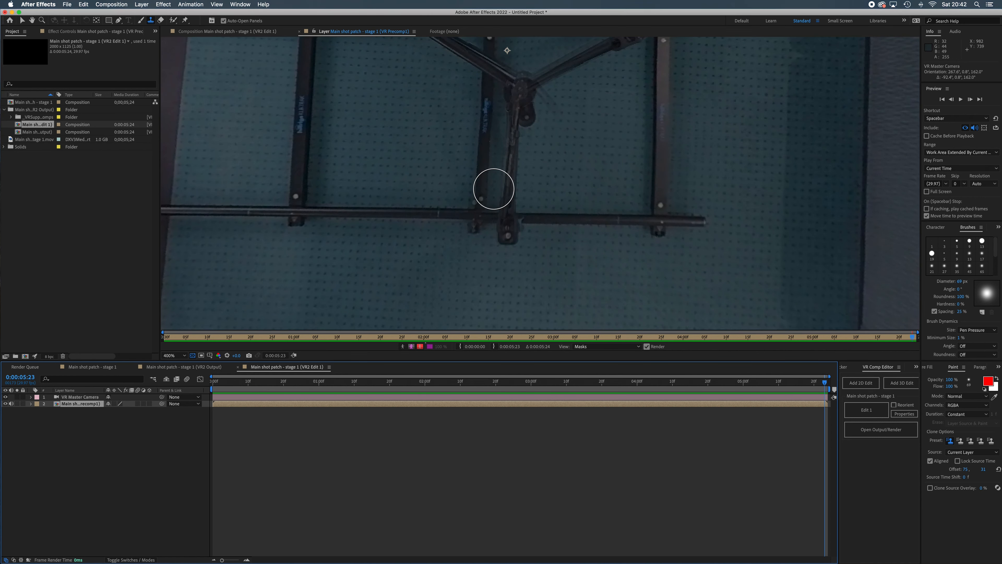
{"action": "scroll", "coordinate": [493, 190], "scroll_direction": "down", "scroll_amount": 2}
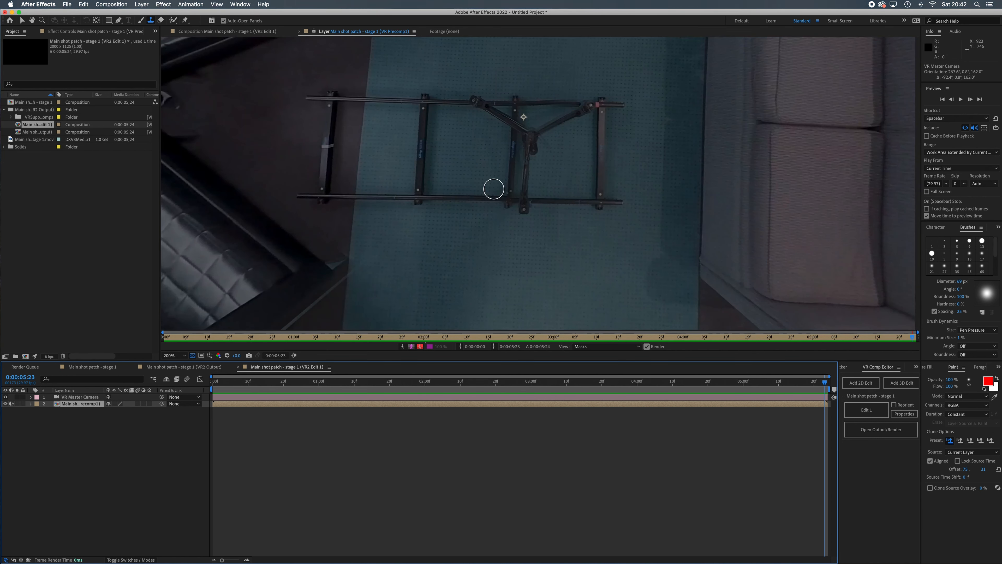
Clone clean carpet texture over the rails, crossbars and tripod lying on the teal carpet.
{"action": "left_click", "coordinate": [423, 251], "text": "alt"}
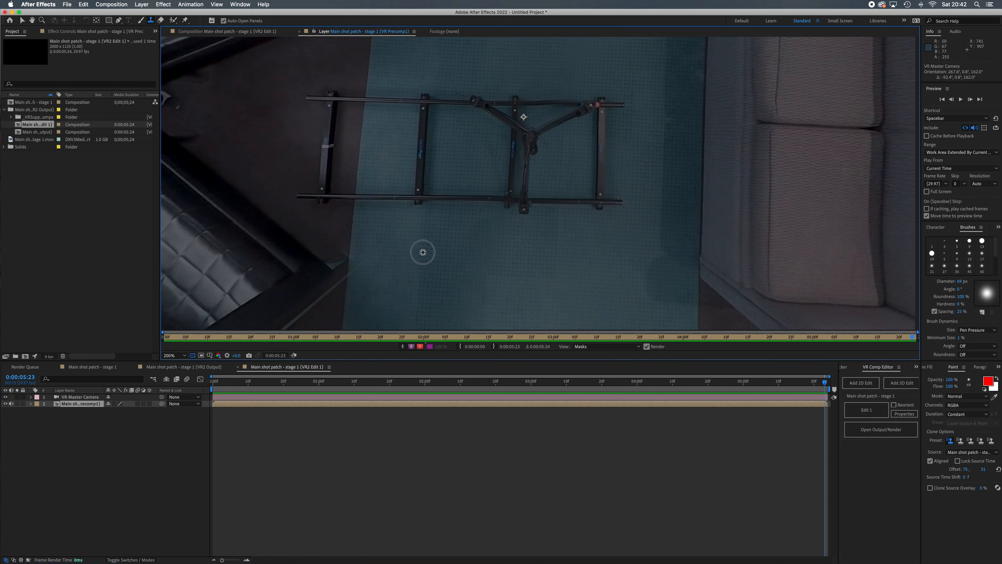
{"action": "mouse_move", "coordinate": [423, 197]}
{"action": "left_mouse_down"}
{"action": "mouse_move", "coordinate": [595, 204]}
{"action": "mouse_move", "coordinate": [387, 197]}
{"action": "mouse_move", "coordinate": [409, 179]}
{"action": "mouse_move", "coordinate": [615, 183]}
{"action": "mouse_move", "coordinate": [398, 145]}
{"action": "mouse_move", "coordinate": [611, 171]}
{"action": "left_mouse_up"}
{"action": "mouse_move", "coordinate": [435, 99]}
{"action": "left_mouse_down"}
{"action": "mouse_move", "coordinate": [616, 103]}
{"action": "mouse_move", "coordinate": [578, 116]}
{"action": "mouse_move", "coordinate": [620, 129]}
{"action": "mouse_move", "coordinate": [523, 121]}
{"action": "mouse_move", "coordinate": [424, 93]}
{"action": "mouse_move", "coordinate": [379, 102]}
{"action": "mouse_move", "coordinate": [544, 145]}
{"action": "mouse_move", "coordinate": [562, 190]}
{"action": "mouse_move", "coordinate": [561, 151]}
{"action": "mouse_move", "coordinate": [571, 138]}
{"action": "mouse_move", "coordinate": [589, 149]}
{"action": "mouse_move", "coordinate": [604, 126]}
{"action": "mouse_move", "coordinate": [610, 159]}
{"action": "mouse_move", "coordinate": [564, 136]}
{"action": "mouse_move", "coordinate": [612, 152]}
{"action": "mouse_move", "coordinate": [592, 145]}
{"action": "left_mouse_up"}
{"action": "key", "text": "super+z"}
{"action": "left_click", "coordinate": [561, 171], "text": "alt"}
{"action": "left_click_drag", "start_coordinate": [564, 120], "coordinate": [608, 134]}
{"action": "left_click", "coordinate": [557, 178], "text": "alt"}
{"action": "left_click_drag", "start_coordinate": [547, 147], "coordinate": [541, 142]}
{"action": "left_click", "coordinate": [430, 173], "text": "alt"}
{"action": "mouse_move", "coordinate": [432, 147]}
{"action": "left_mouse_down"}
{"action": "mouse_move", "coordinate": [498, 148]}
{"action": "mouse_move", "coordinate": [379, 145]}
{"action": "mouse_move", "coordinate": [397, 152]}
{"action": "mouse_move", "coordinate": [434, 117]}
{"action": "mouse_move", "coordinate": [427, 132]}
{"action": "mouse_move", "coordinate": [399, 133]}
{"action": "mouse_move", "coordinate": [518, 135]}
{"action": "mouse_move", "coordinate": [434, 165]}
{"action": "mouse_move", "coordinate": [439, 147]}
{"action": "mouse_move", "coordinate": [500, 150]}
{"action": "left_mouse_up"}
{"action": "left_click", "coordinate": [434, 115], "text": "alt"}
{"action": "left_click", "coordinate": [435, 166], "text": "alt"}
{"action": "left_click", "coordinate": [590, 144]}
Blend the cloned patches in the middle of the teal carpet with dabs sampled from nearby carpet.
{"action": "left_click", "coordinate": [396, 226]}
{"action": "left_click", "coordinate": [502, 233], "text": "alt"}
{"action": "left_click", "coordinate": [504, 232]}
{"action": "left_click", "coordinate": [496, 253]}
{"action": "left_click", "coordinate": [500, 229], "text": "alt"}
{"action": "left_click", "coordinate": [503, 211]}
{"action": "left_click", "coordinate": [479, 247]}
{"action": "left_click", "coordinate": [497, 197], "text": "alt"}
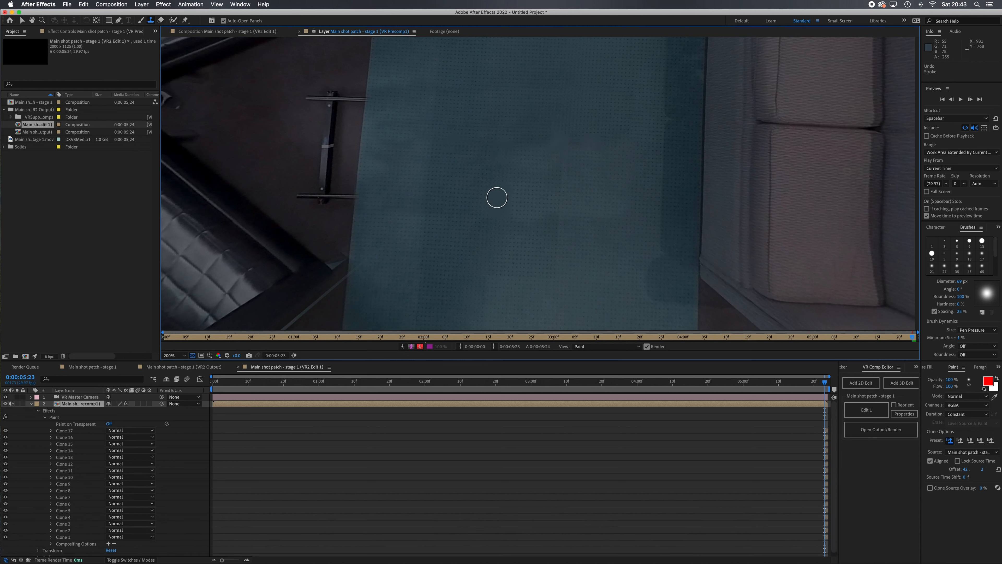
{"action": "left_click", "coordinate": [497, 224]}
{"action": "left_click", "coordinate": [497, 224]}
Clone out the two rail sections between the carpet's edge and the last crossbar on the dark floor.
{"action": "left_click", "coordinate": [350, 231], "text": "alt"}
{"action": "left_click", "coordinate": [354, 197]}
{"action": "left_click", "coordinate": [351, 197]}
{"action": "left_click", "coordinate": [367, 82], "text": "alt"}
{"action": "left_click", "coordinate": [363, 99]}
{"action": "left_click", "coordinate": [351, 137], "text": "alt"}
{"action": "left_click", "coordinate": [348, 118]}
{"action": "left_click", "coordinate": [355, 82], "text": "alt"}
{"action": "left_click", "coordinate": [347, 104]}
{"action": "left_click", "coordinate": [333, 96]}
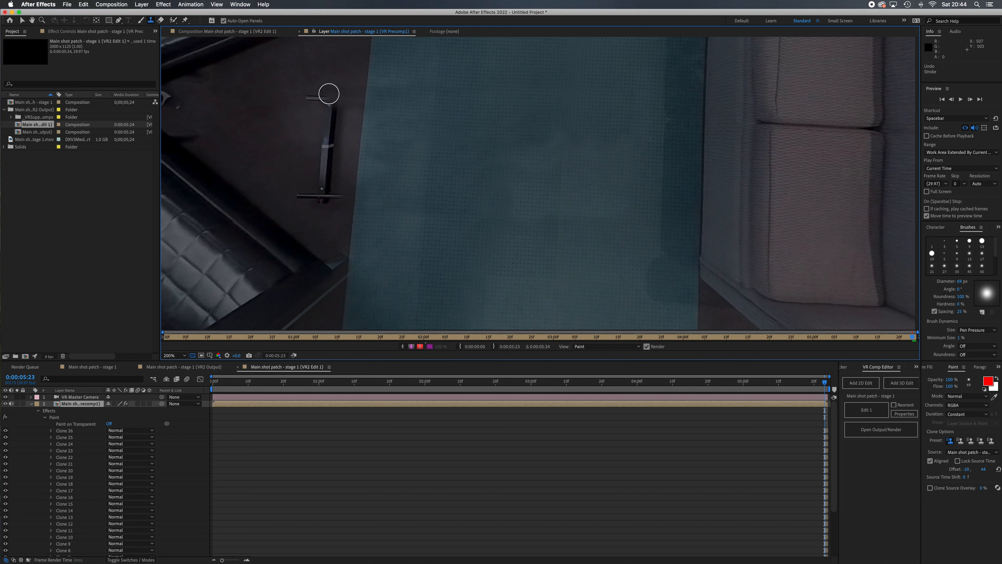
Clone dark floor over the remaining rail stubs at both ends of the last crossbar.
{"action": "left_click", "coordinate": [307, 97]}
{"action": "left_click", "coordinate": [346, 99]}
{"action": "left_click", "coordinate": [330, 103]}
{"action": "left_click", "coordinate": [333, 117]}
{"action": "left_click", "coordinate": [316, 111]}
{"action": "left_click", "coordinate": [322, 199]}
{"action": "left_click", "coordinate": [306, 197]}
{"action": "left_click", "coordinate": [315, 197]}
{"action": "left_click", "coordinate": [329, 196]}
{"action": "left_click", "coordinate": [324, 201]}
Paint out the last crossbar with dark floor texture sampled around it, and blend the area towards the carpet.
{"action": "left_click", "coordinate": [310, 168], "text": "alt"}
{"action": "left_click", "coordinate": [322, 173]}
{"action": "left_click", "coordinate": [327, 166]}
{"action": "left_click", "coordinate": [304, 157], "text": "alt"}
{"action": "left_click", "coordinate": [327, 140]}
{"action": "left_click", "coordinate": [350, 130]}
{"action": "left_click", "coordinate": [337, 156]}
{"action": "left_click", "coordinate": [337, 185]}
{"action": "left_click", "coordinate": [338, 122], "text": "alt"}
{"action": "left_click", "coordinate": [329, 117]}
{"action": "left_click", "coordinate": [319, 149]}
{"action": "left_click", "coordinate": [326, 169]}
{"action": "left_click", "coordinate": [342, 178]}
{"action": "left_click", "coordinate": [346, 155]}
{"action": "left_click", "coordinate": [334, 131], "text": "alt"}
{"action": "left_click", "coordinate": [343, 130]}
{"action": "left_click", "coordinate": [352, 138]}
{"action": "left_click", "coordinate": [352, 116]}
{"action": "left_click", "coordinate": [354, 100]}
Touch up the cloned dark floor between the leather sofas and the carpet with nearby floor samples.
{"action": "scroll", "coordinate": [447, 214], "scroll_direction": "down", "scroll_amount": 2}
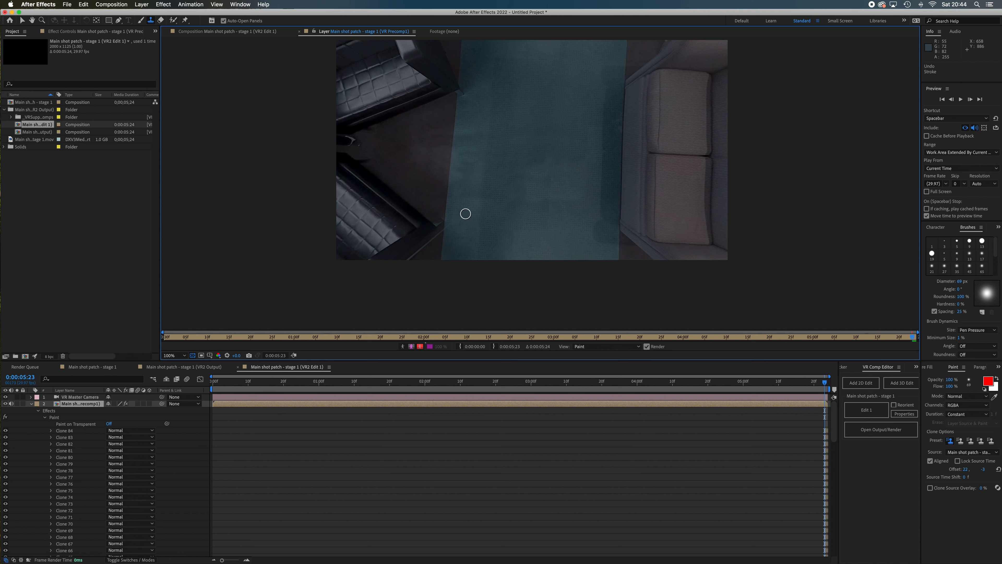
{"action": "left_click", "coordinate": [418, 177], "text": "alt"}
{"action": "mouse_move", "coordinate": [435, 196]}
{"action": "left_mouse_down"}
{"action": "mouse_move", "coordinate": [425, 195]}
{"action": "mouse_move", "coordinate": [433, 178]}
{"action": "left_mouse_up"}
{"action": "left_click", "coordinate": [420, 172], "text": "alt"}
{"action": "left_click", "coordinate": [425, 162]}
{"action": "left_click", "coordinate": [436, 142], "text": "alt"}
{"action": "left_click", "coordinate": [428, 134]}
{"action": "left_click", "coordinate": [424, 137]}
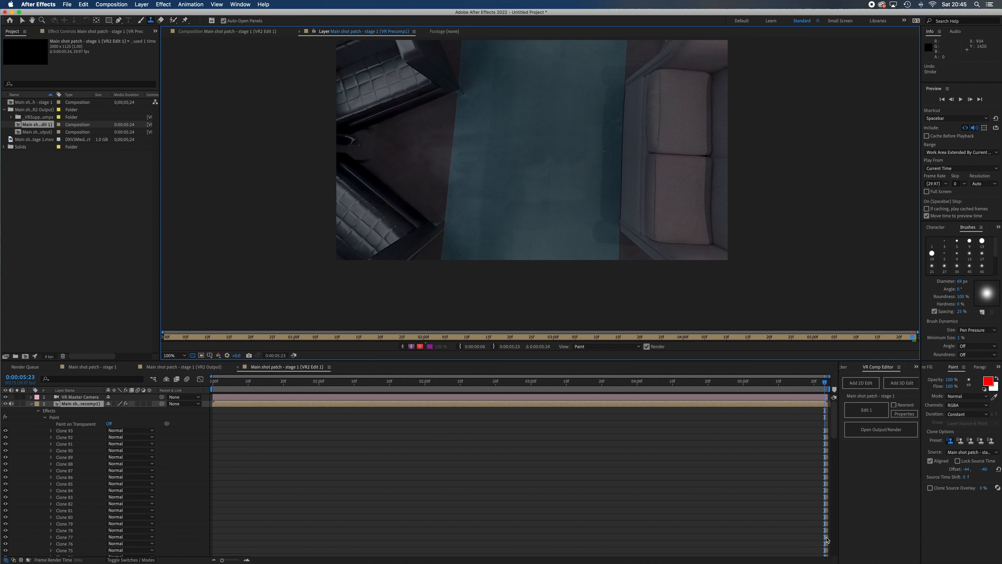
Try shifting the Clone 14 stroke's duration bar to about 0:00:05:11 in the timeline, and undo the shift.
{"action": "mouse_move", "coordinate": [825, 382]}
{"action": "left_mouse_down"}
{"action": "mouse_move", "coordinate": [187, 365]}
{"action": "mouse_move", "coordinate": [453, 375]}
{"action": "mouse_move", "coordinate": [866, 433]}
{"action": "mouse_move", "coordinate": [828, 489]}
{"action": "mouse_move", "coordinate": [826, 561]}
{"action": "left_mouse_up"}
{"action": "left_click_drag", "start_coordinate": [827, 447], "coordinate": [780, 447]}
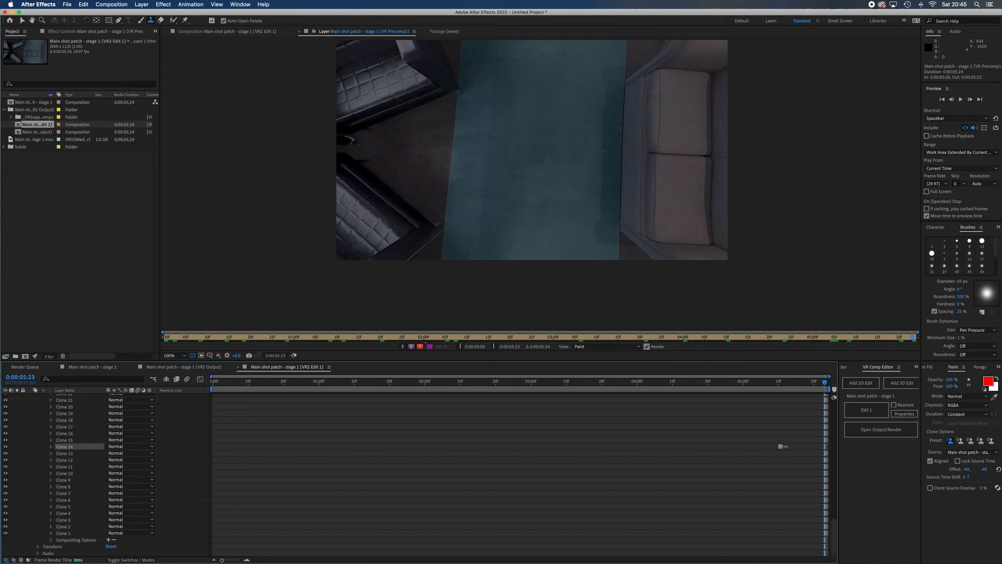
{"action": "mouse_move", "coordinate": [790, 380]}
{"action": "left_mouse_down"}
{"action": "mouse_move", "coordinate": [772, 383]}
{"action": "mouse_move", "coordinate": [783, 384]}
{"action": "left_mouse_up"}
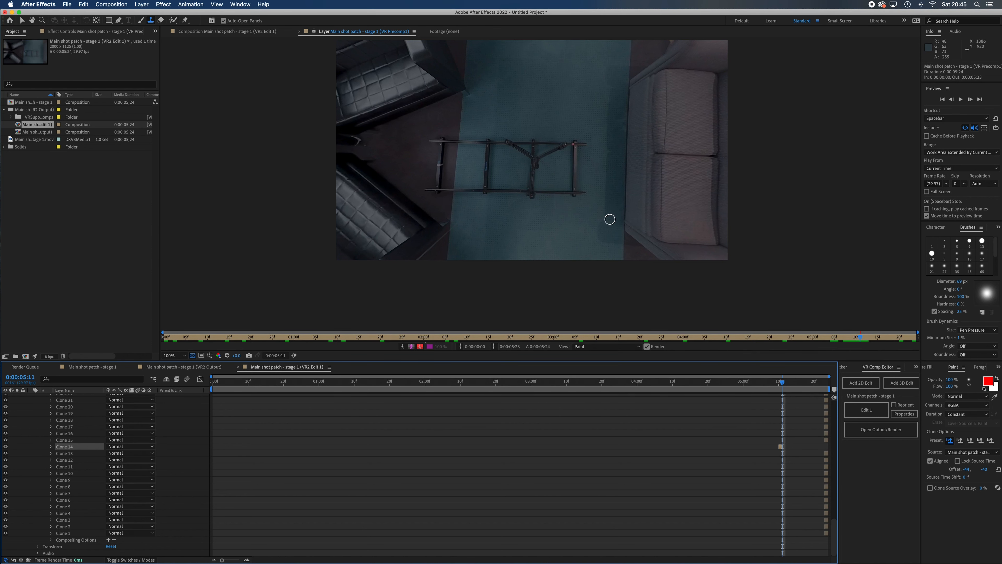
{"action": "key", "text": "super+z"}
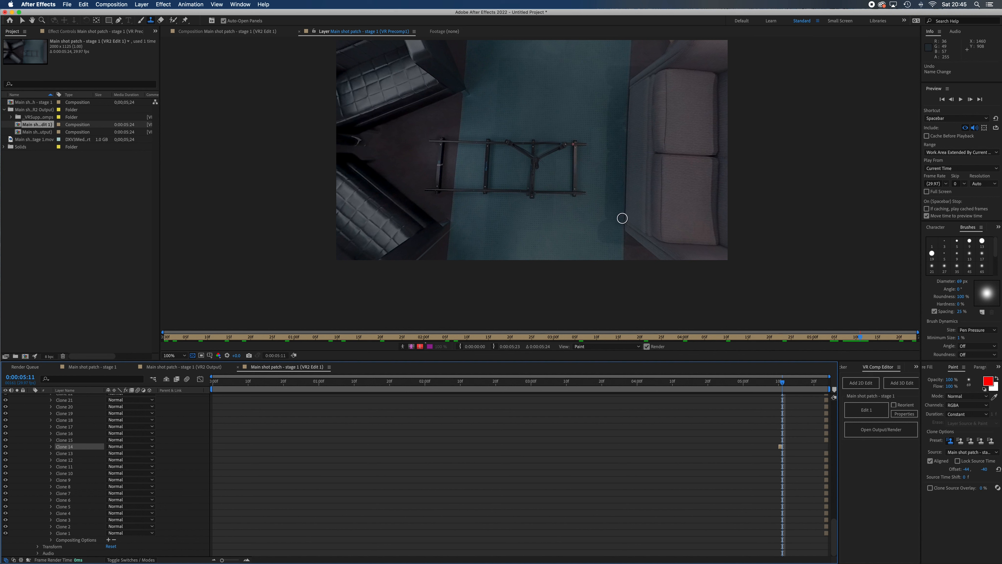
{"action": "key", "text": "super+z"}
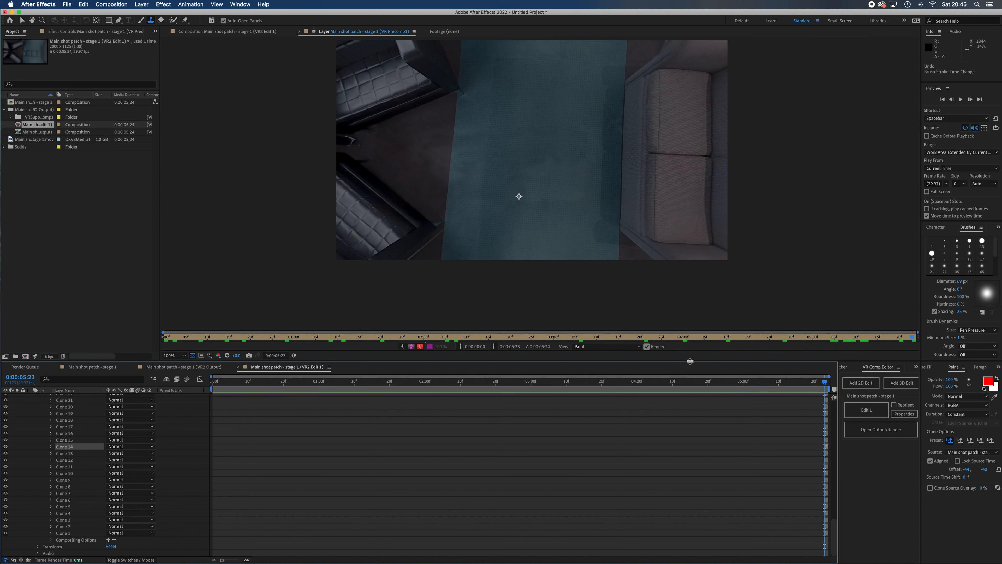
Enlarge the layer viewer and examine the cloned carpet and dark floor for visible patching.
{"action": "left_click_drag", "start_coordinate": [694, 360], "coordinate": [696, 471]}
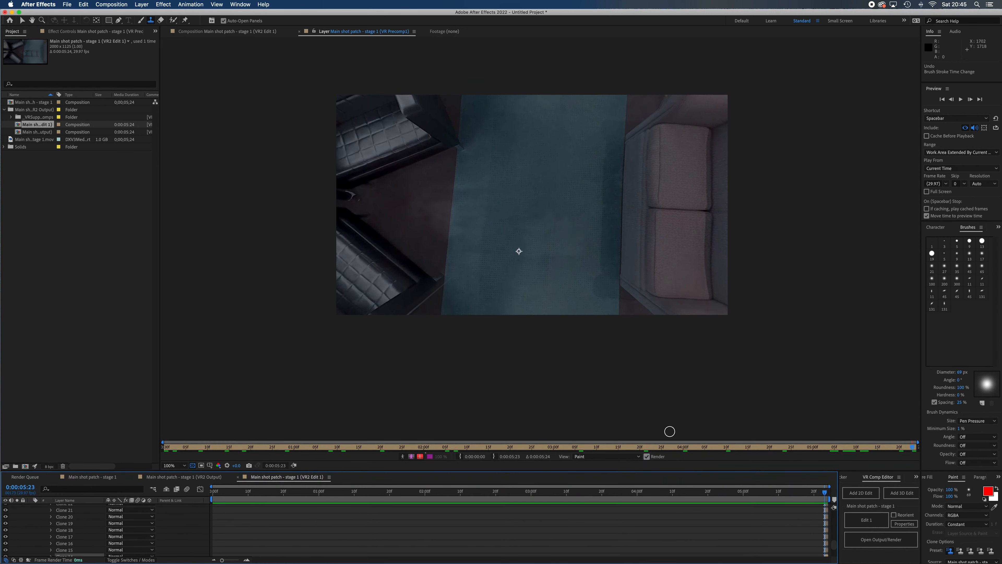
{"action": "key", "text": "period"}
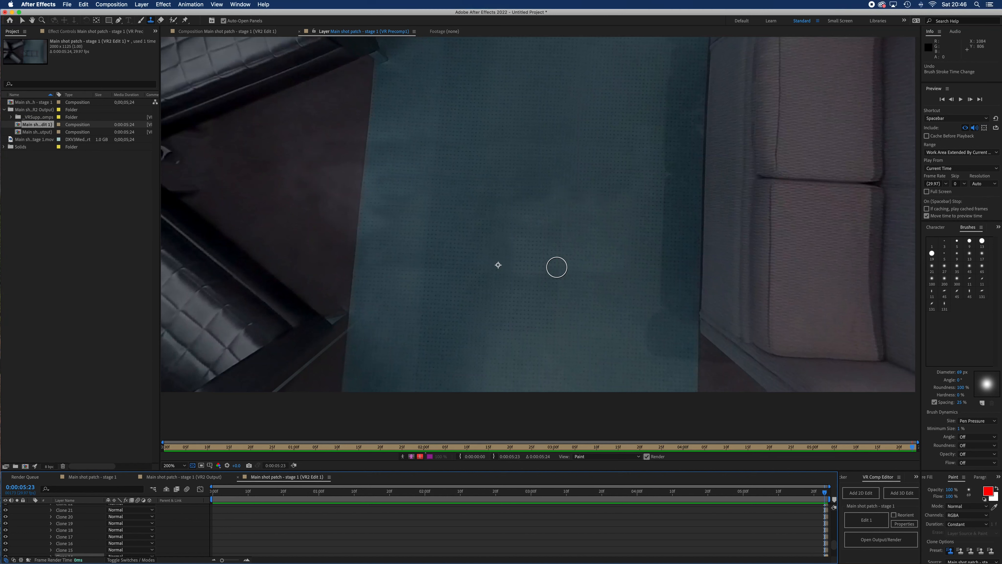
{"action": "key", "text": "comma"}
{"action": "left_click_drag", "start_coordinate": [556, 228], "coordinate": [548, 259]}
{"action": "key", "text": "space"}
{"action": "key", "text": "period"}
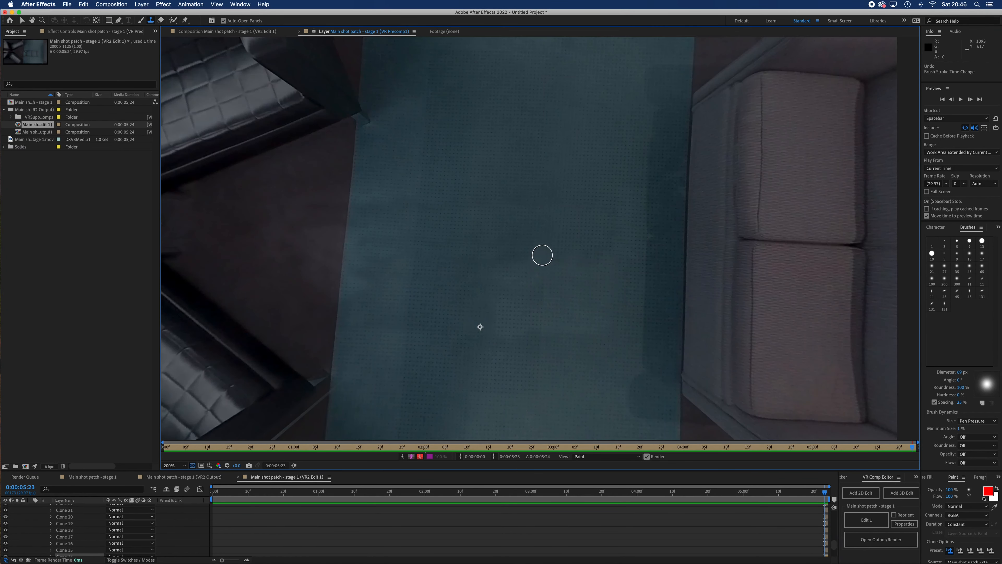
{"action": "key", "text": "comma"}
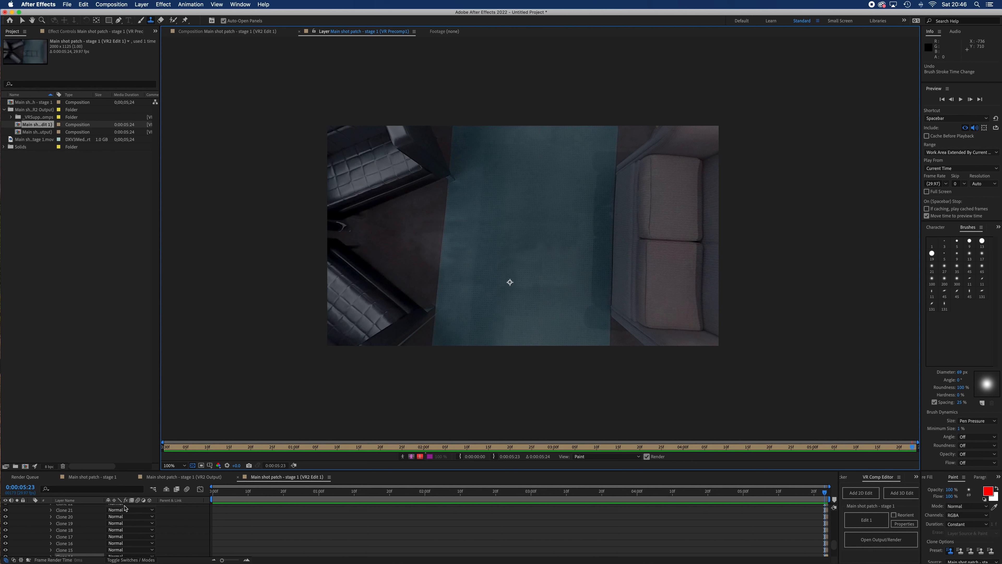
Collapse the precomp layer's paint stroke list, deselect the layer and reduce the timeline's height.
{"action": "mouse_move", "coordinate": [299, 469]}
{"action": "left_mouse_down"}
{"action": "mouse_move", "coordinate": [318, 416]}
{"action": "mouse_move", "coordinate": [308, 352]}
{"action": "left_mouse_up"}
{"action": "scroll", "coordinate": [49, 446], "scroll_direction": "up", "scroll_amount": 20}
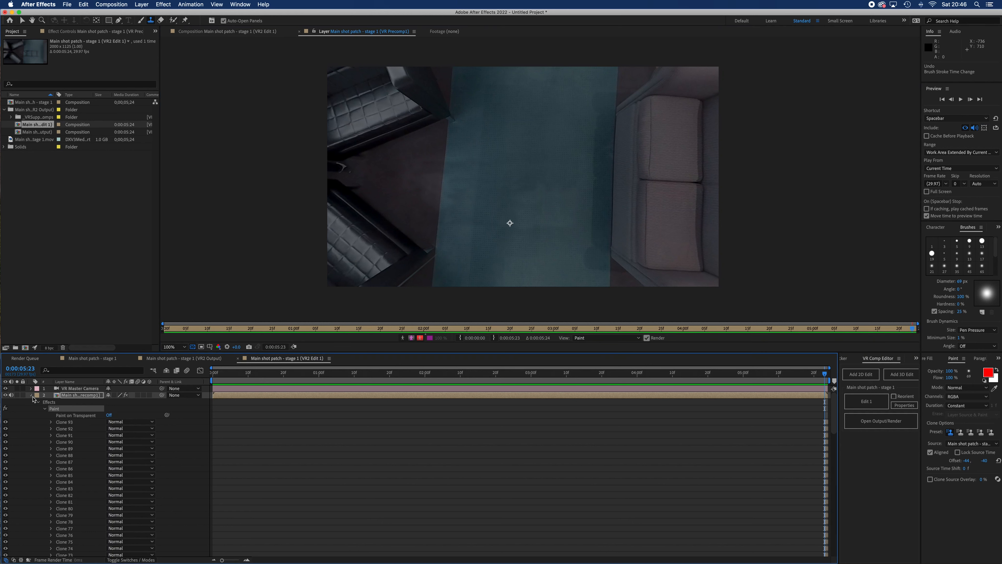
{"action": "left_click", "coordinate": [31, 395]}
{"action": "left_click", "coordinate": [115, 449]}
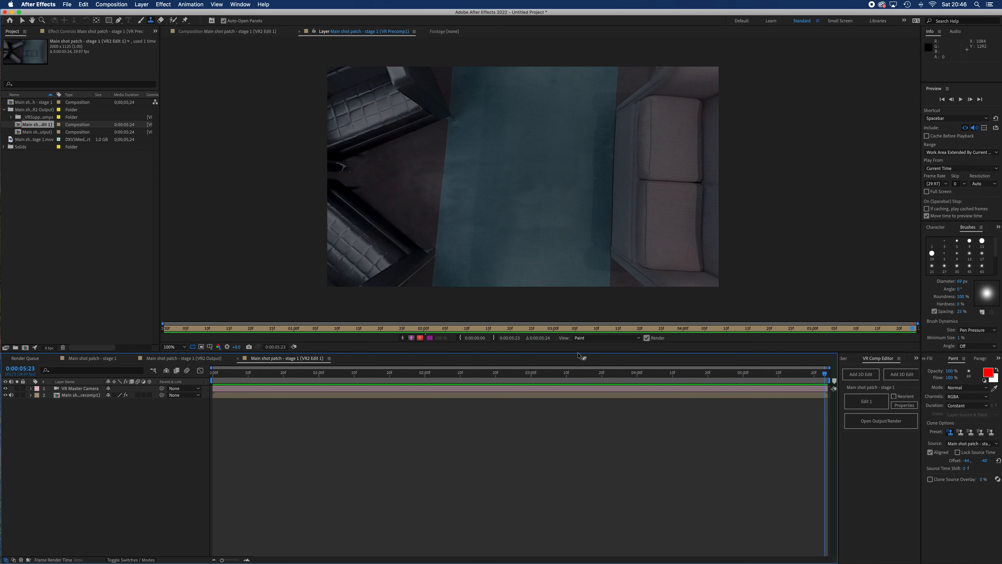
{"action": "left_click_drag", "start_coordinate": [579, 355], "coordinate": [567, 453]}
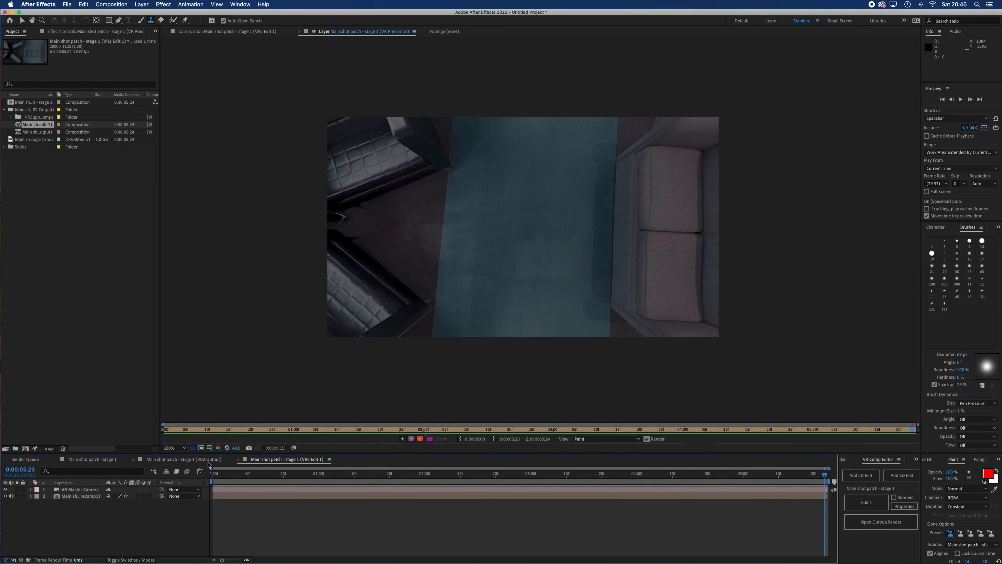
Capture a screenshot of the patched layer enlarged to fit the viewer, and import the image into the project.
{"action": "left_click", "coordinate": [182, 448]}
{"action": "left_click", "coordinate": [190, 312]}
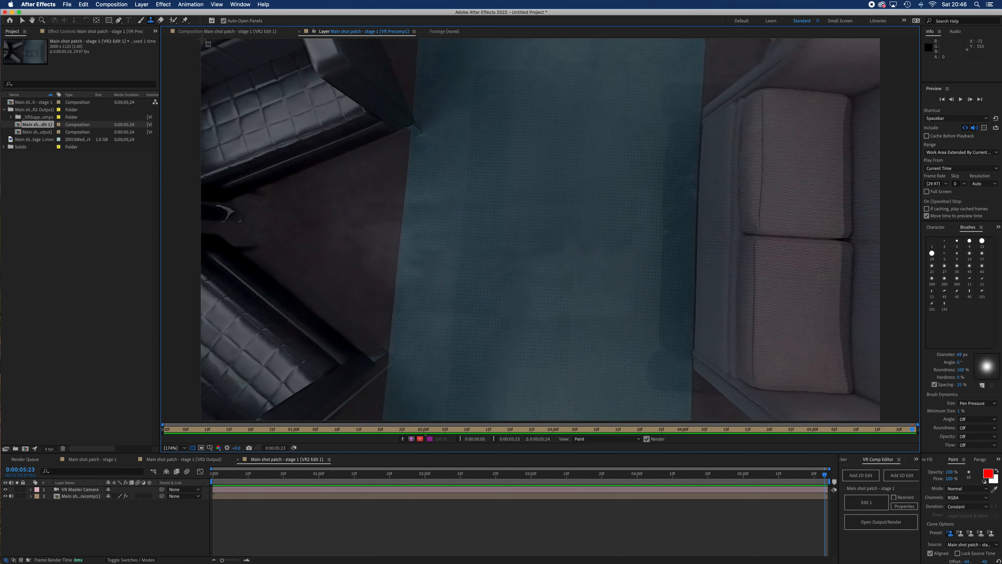
{"action": "mouse_move", "coordinate": [201, 39]}
{"action": "left_mouse_down"}
{"action": "mouse_move", "coordinate": [468, 235]}
{"action": "mouse_move", "coordinate": [783, 385]}
{"action": "mouse_move", "coordinate": [879, 418]}
{"action": "left_mouse_up"}
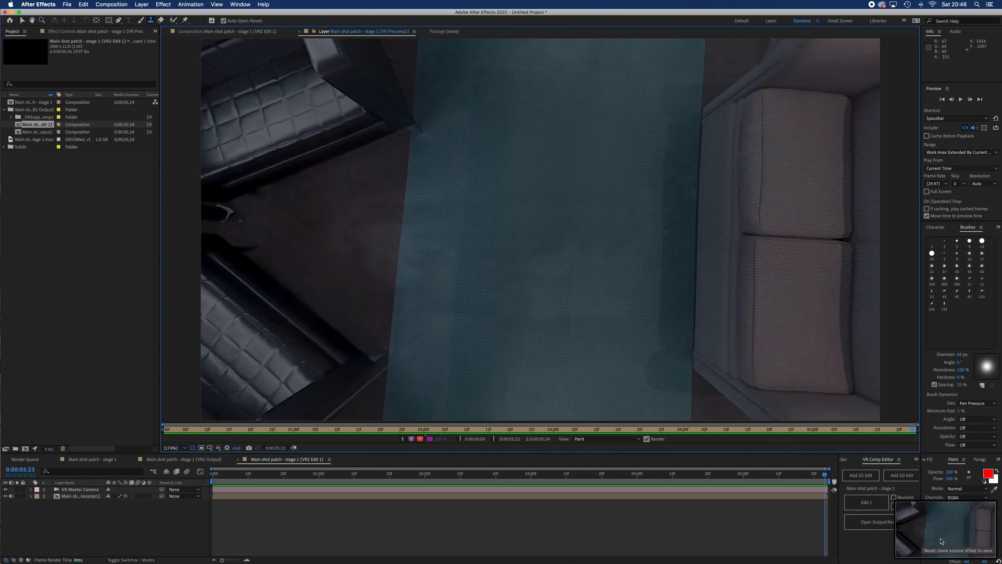
{"action": "left_click_drag", "start_coordinate": [946, 534], "coordinate": [69, 224]}
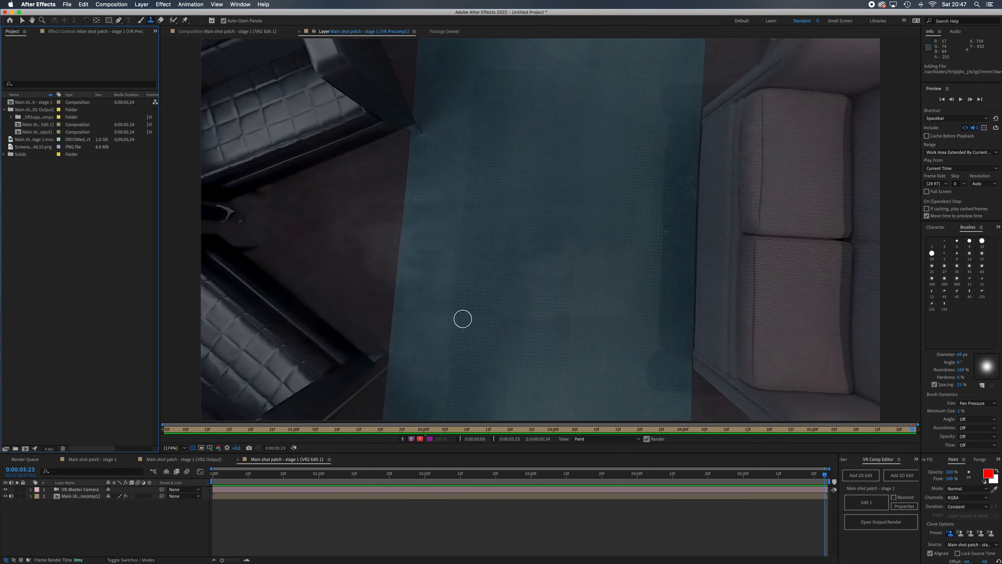
Add the imported screenshot PNG above the VR Master Camera layer in the VR2 Edit 1 composition and show its layer controls.
{"action": "key", "text": "slash"}
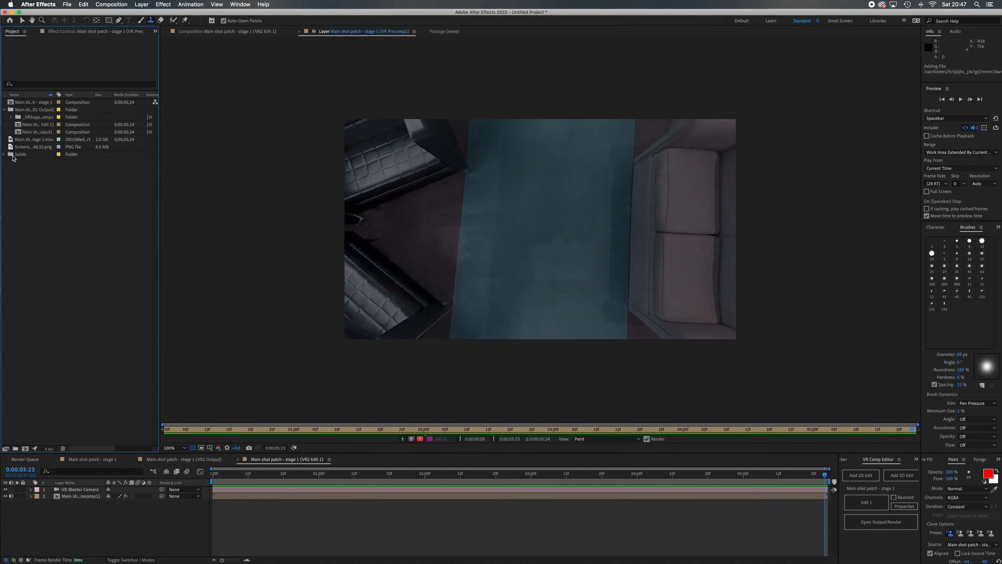
{"action": "left_click_drag", "start_coordinate": [11, 149], "coordinate": [58, 489]}
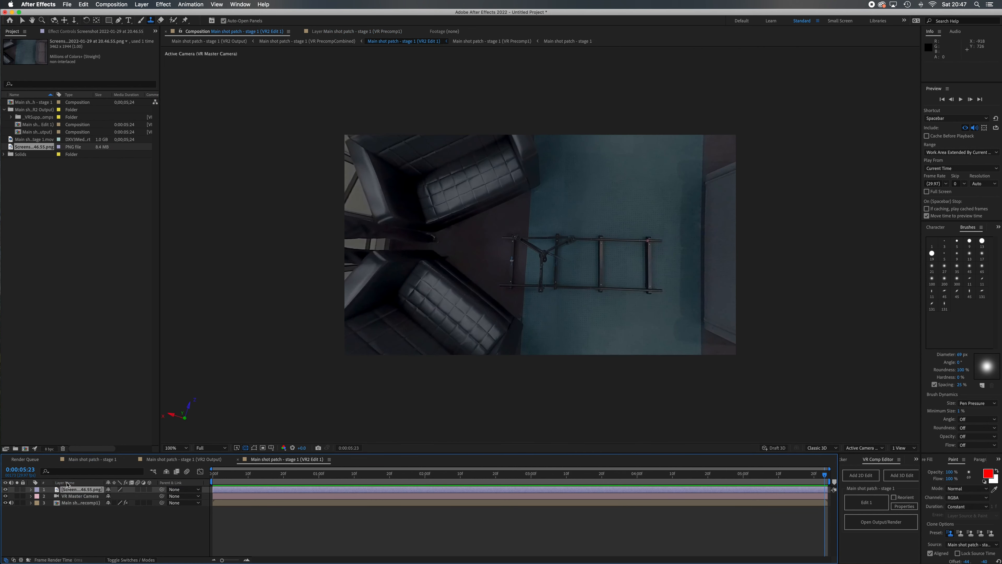
{"action": "scroll", "coordinate": [572, 248], "scroll_direction": "up", "scroll_amount": 1}
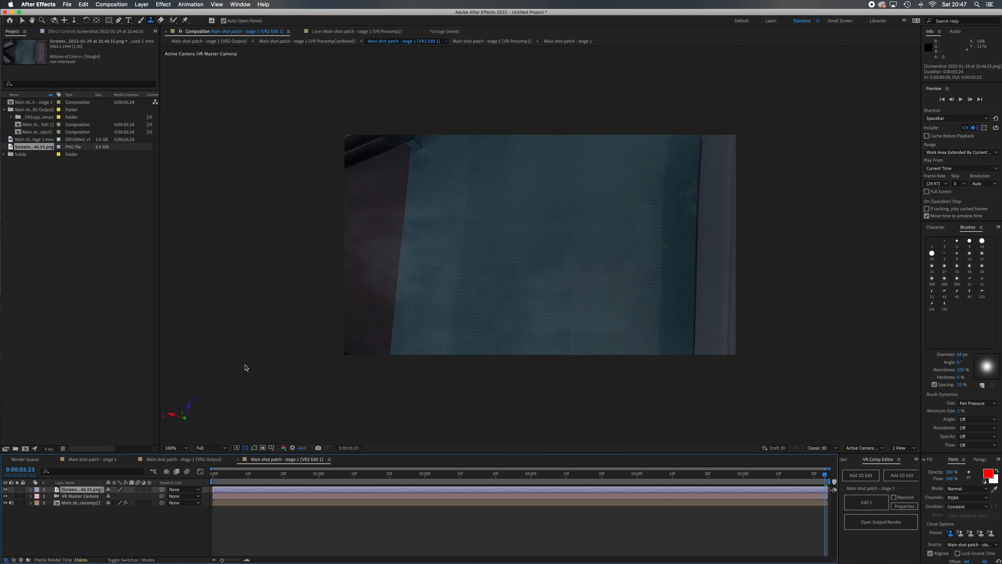
{"action": "key", "text": "shift+super+h"}
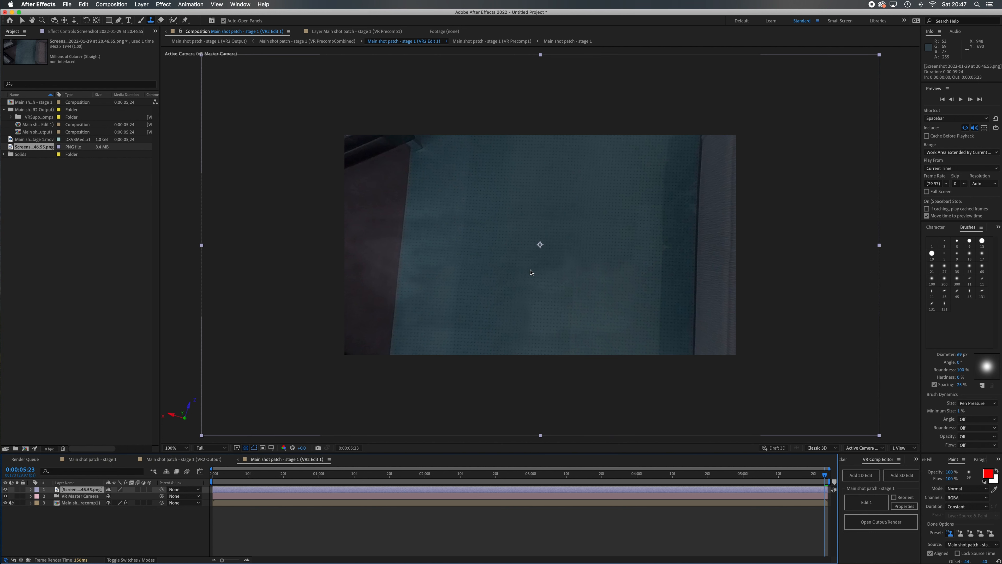
{"action": "key", "text": "comma"}
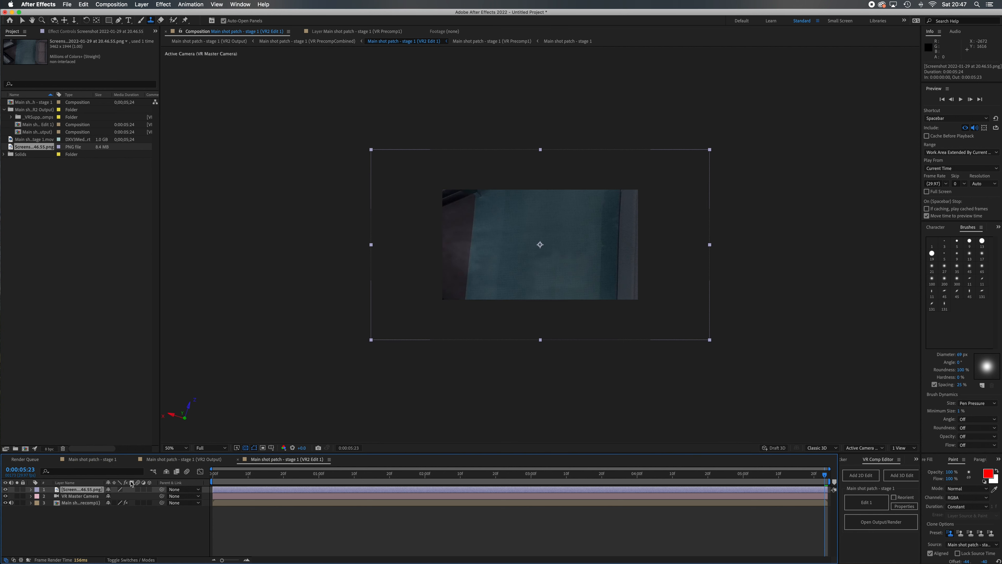
Enlarge the timeline, expand the screenshot layer's Transform properties and scale the layer to 58%.
{"action": "left_click_drag", "start_coordinate": [276, 453], "coordinate": [282, 356]}
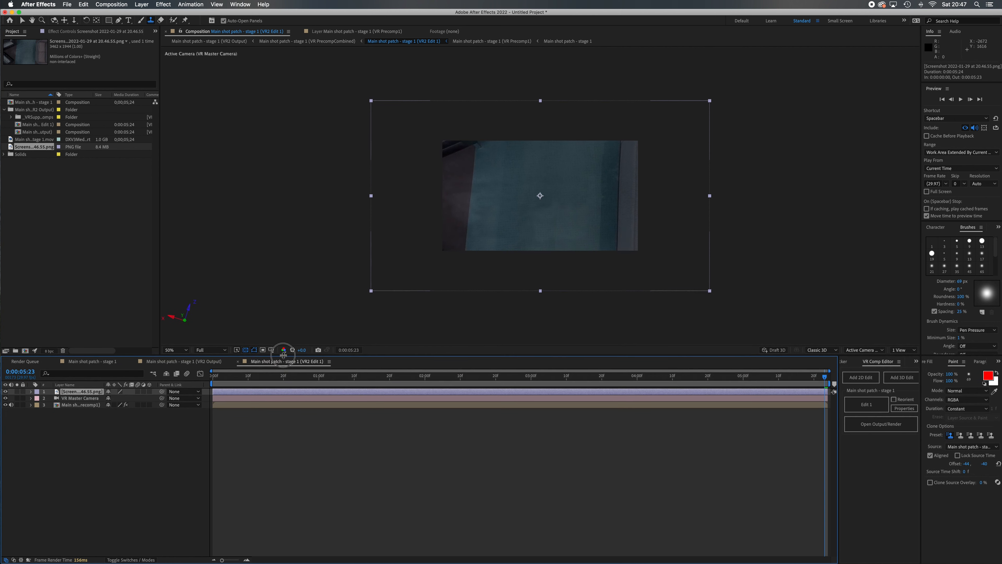
{"action": "left_click", "coordinate": [32, 392]}
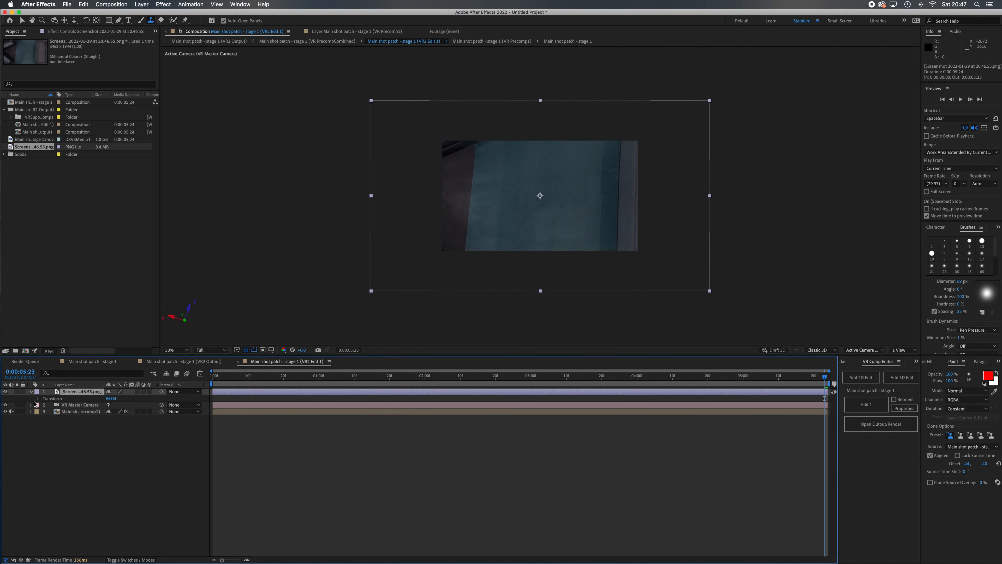
{"action": "left_click", "coordinate": [38, 399]}
{"action": "left_click_drag", "start_coordinate": [115, 418], "coordinate": [105, 423]}
{"action": "key", "text": "slash"}
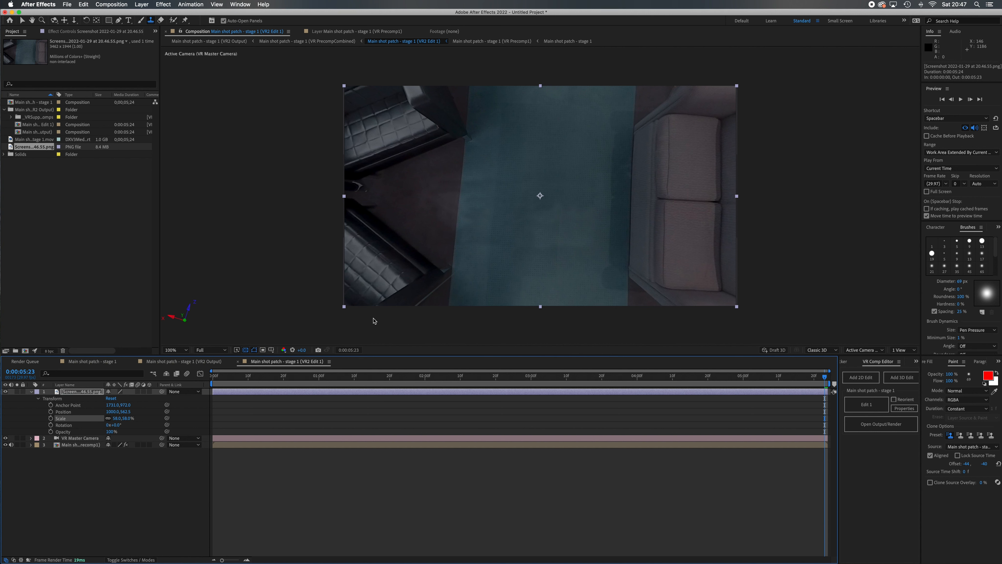
Lower the screenshot layer's opacity to about 52% and nudge it sideways to match the footage beneath.
{"action": "mouse_move", "coordinate": [111, 431]}
{"action": "left_mouse_down"}
{"action": "mouse_move", "coordinate": [93, 433]}
{"action": "mouse_move", "coordinate": [118, 420]}
{"action": "left_mouse_up"}
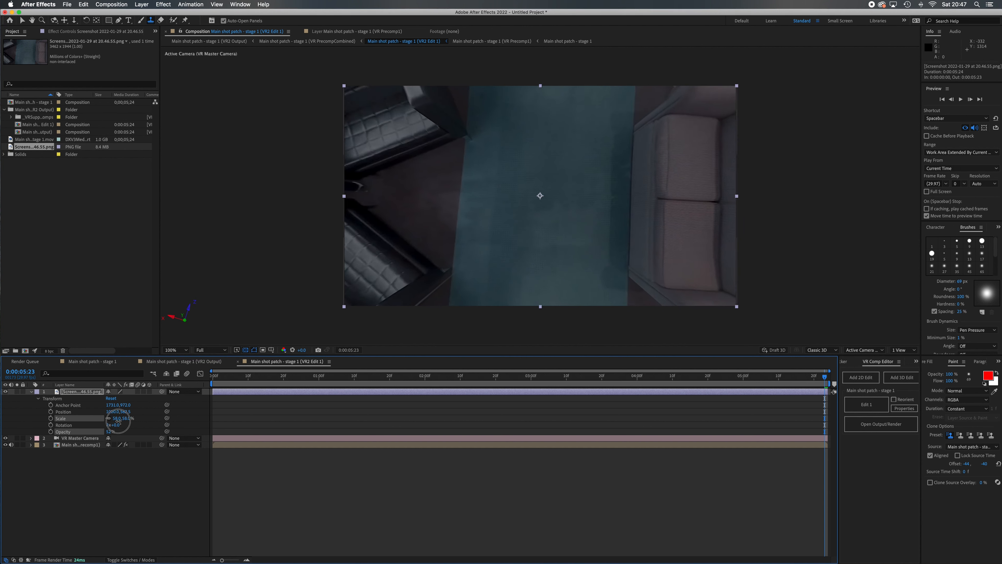
{"action": "left_click_drag", "start_coordinate": [118, 420], "coordinate": [118, 423]}
{"action": "key", "text": "v"}
{"action": "mouse_move", "coordinate": [607, 273]}
{"action": "left_mouse_down"}
{"action": "mouse_move", "coordinate": [593, 273]}
{"action": "mouse_move", "coordinate": [608, 274]}
{"action": "left_mouse_up"}
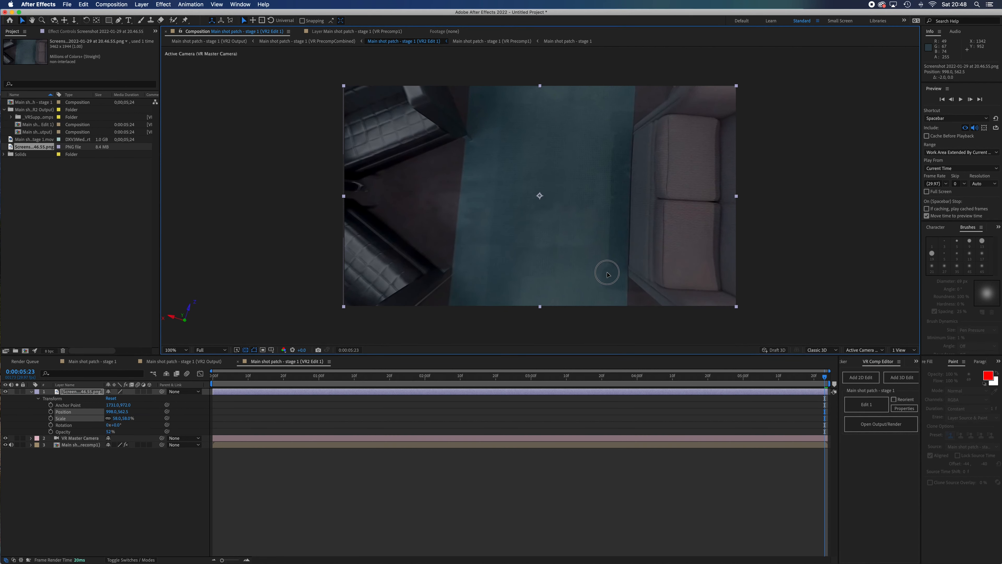
{"action": "left_click_drag", "start_coordinate": [607, 274], "coordinate": [608, 274]}
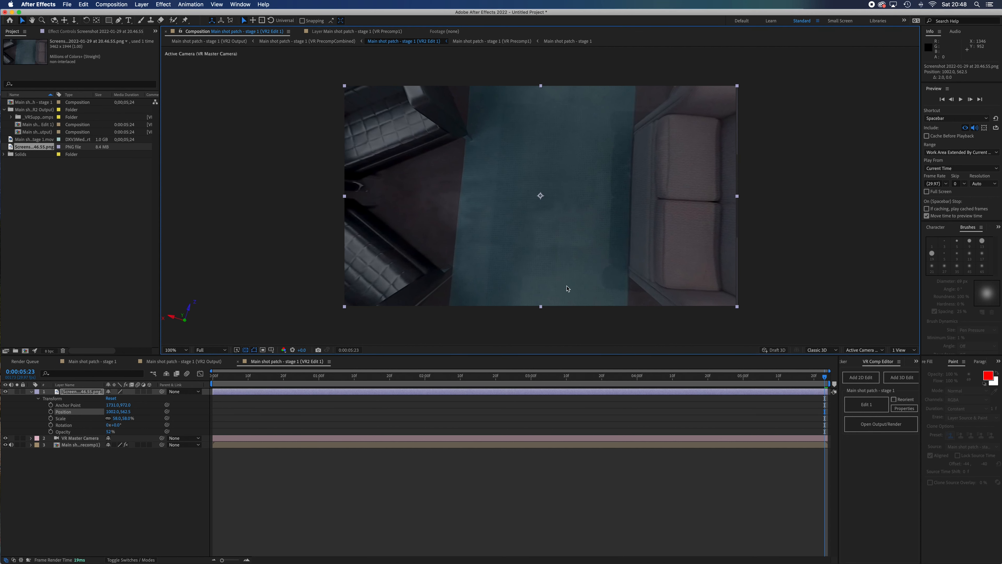
Refine the screenshot layer's scale to 57.5% and its position to 1000.0, 562.5 to line up with the footage.
{"action": "left_click", "coordinate": [118, 418]}
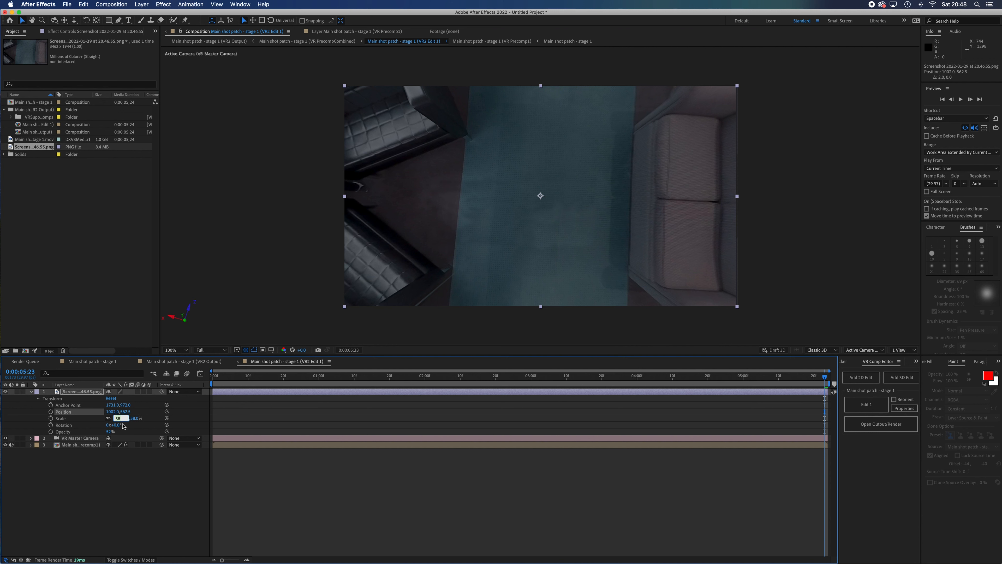
{"action": "key", "text": "Return"}
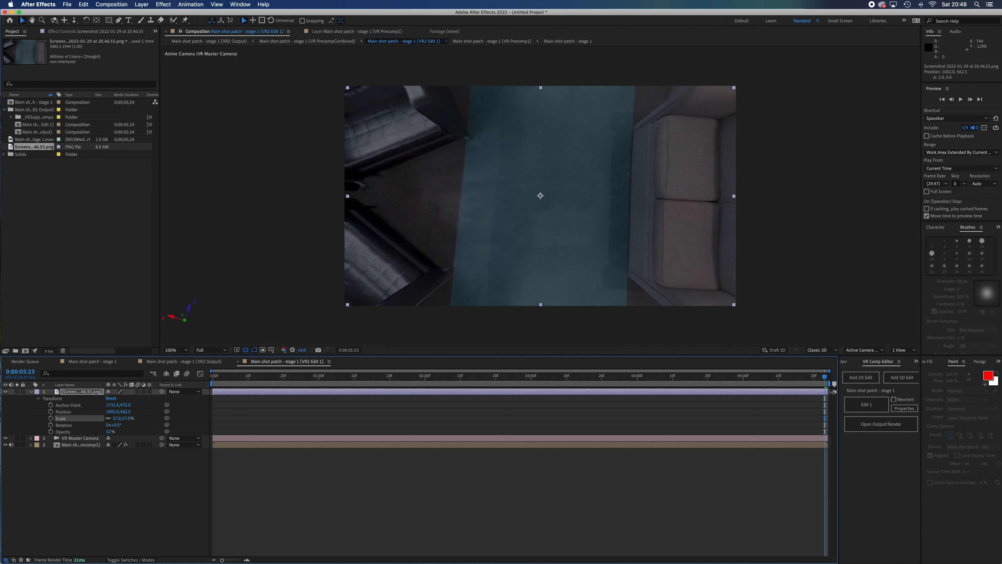
{"action": "left_click_drag", "start_coordinate": [556, 242], "coordinate": [556, 240]}
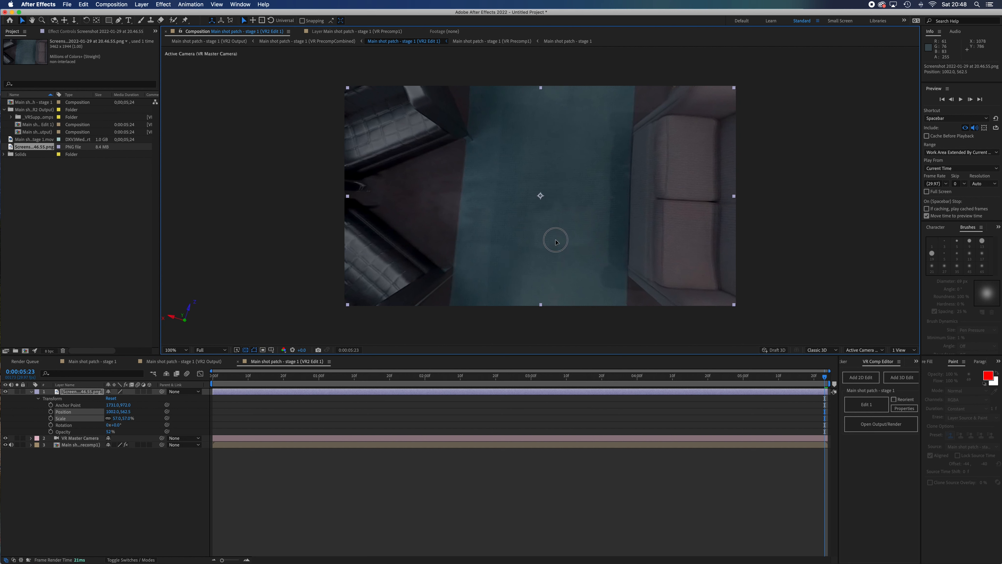
{"action": "left_click", "coordinate": [118, 419]}
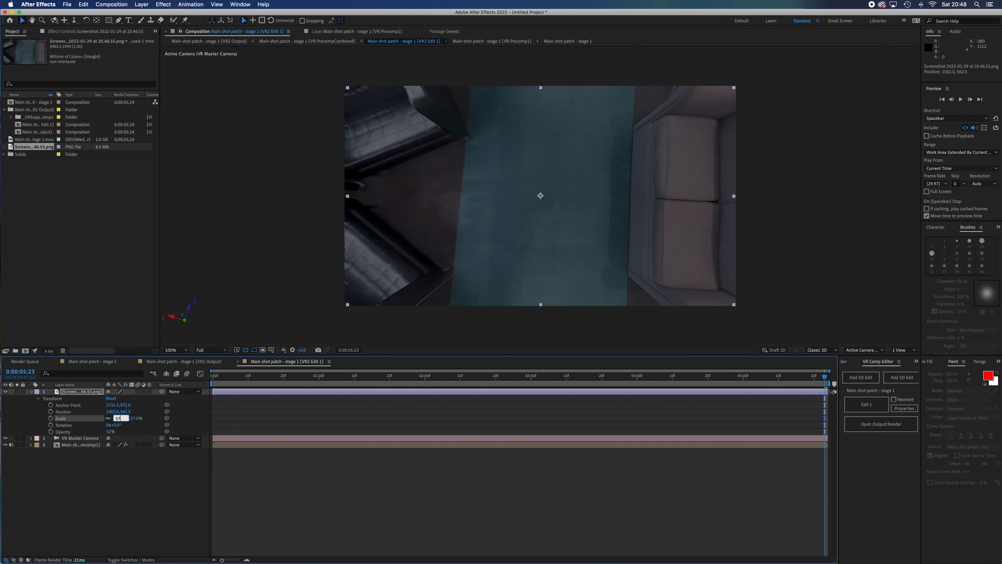
{"action": "key", "text": "Return"}
{"action": "left_click_drag", "start_coordinate": [535, 242], "coordinate": [534, 245]}
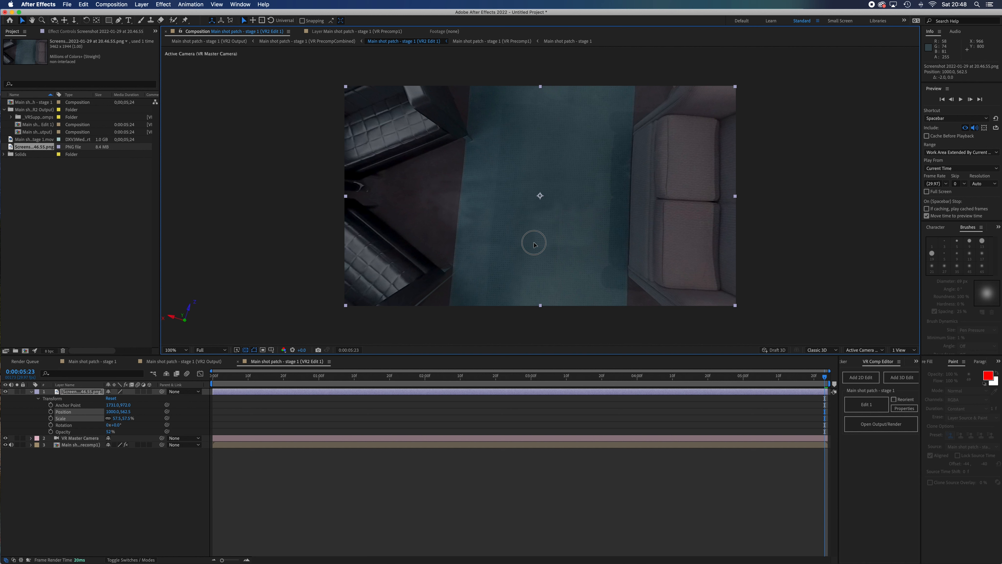
{"action": "left_click_drag", "start_coordinate": [534, 244], "coordinate": [534, 244]}
Open the VR2 Output composition and scrub through it to examine the floor patch.
{"action": "left_click", "coordinate": [881, 424]}
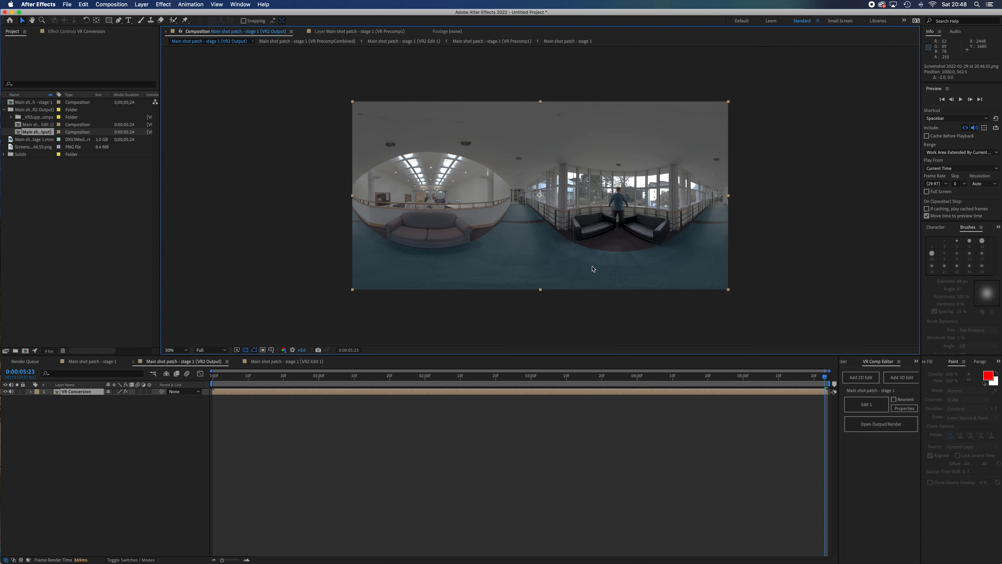
{"action": "left_click", "coordinate": [825, 377]}
{"action": "left_click_drag", "start_coordinate": [825, 378], "coordinate": [224, 345]}
{"action": "key", "text": "space"}
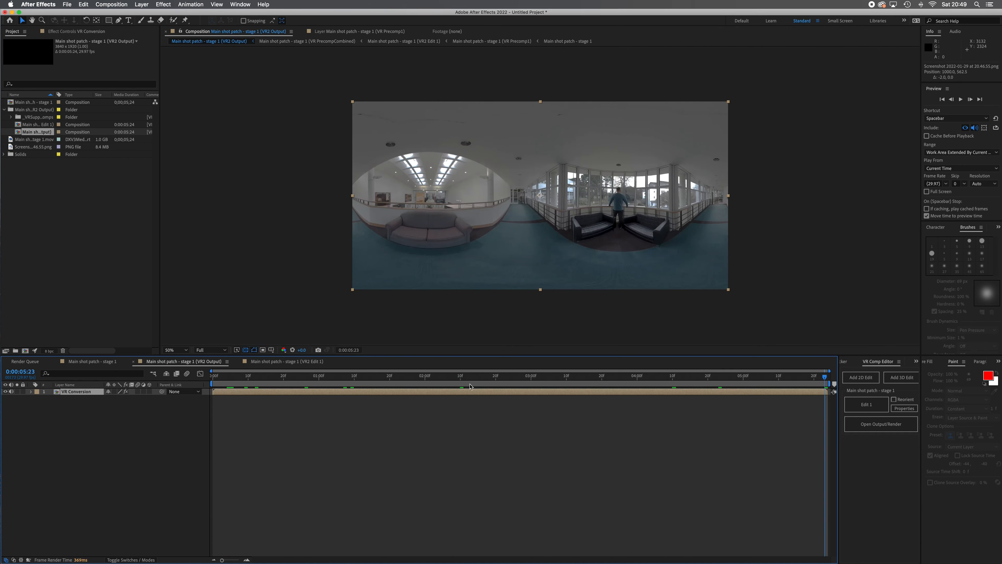
Set the screenshot layer's opacity to 100% in Edit 1 and scrub the VR2 Output from its start to check the floor.
{"action": "left_click", "coordinate": [866, 404]}
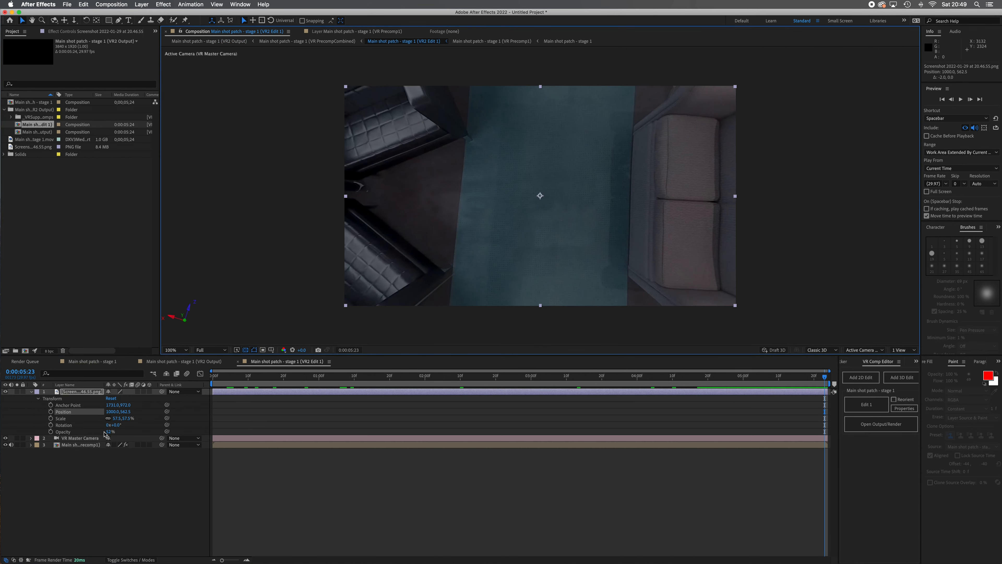
{"action": "left_click_drag", "start_coordinate": [112, 434], "coordinate": [287, 436]}
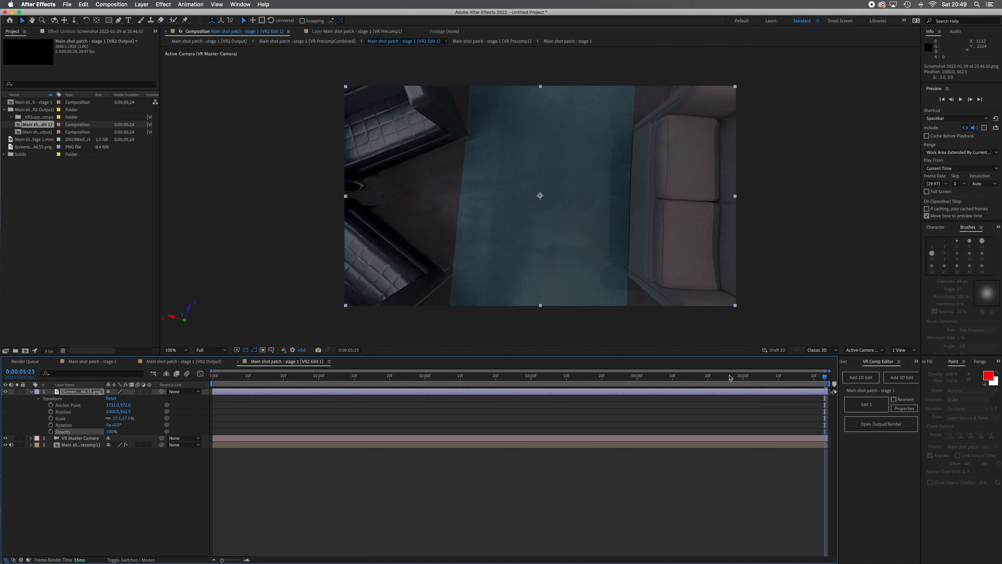
{"action": "left_click", "coordinate": [881, 423]}
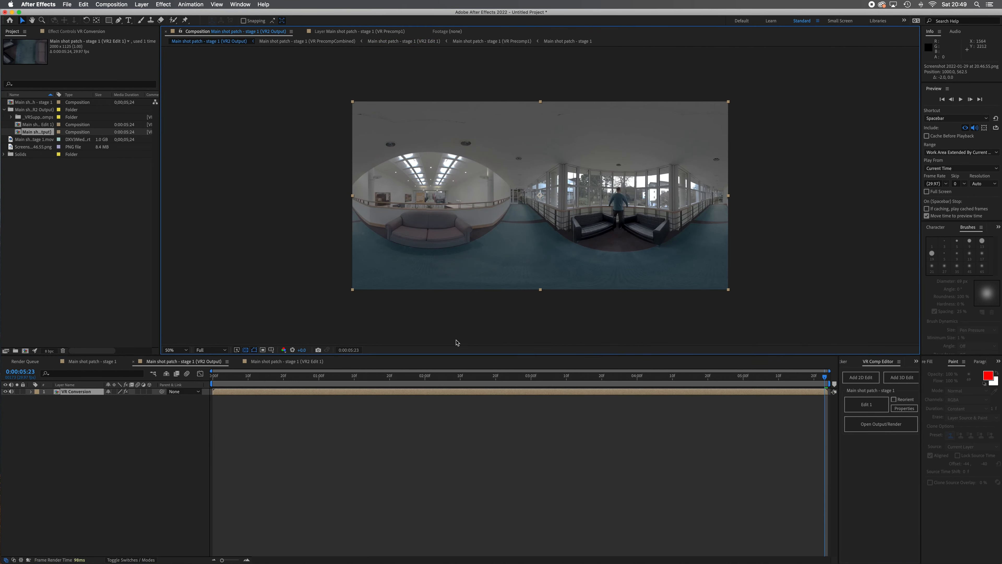
{"action": "left_click_drag", "start_coordinate": [293, 377], "coordinate": [156, 369]}
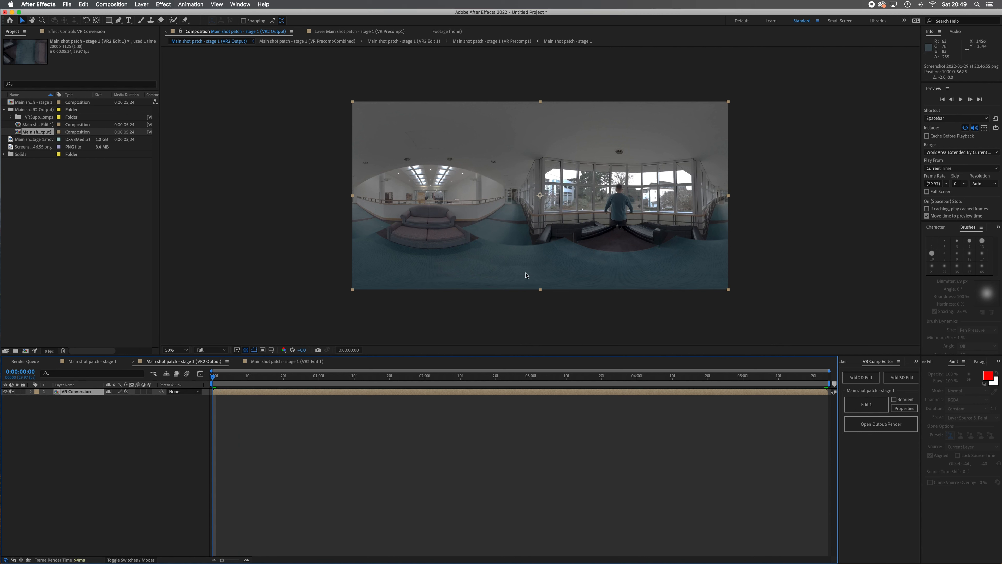
{"action": "left_click_drag", "start_coordinate": [215, 383], "coordinate": [903, 419]}
Set the screenshot layer's opacity to 50% in Edit 1 and enable Position and Rotation keyframing at 0:00:05:23.
{"action": "left_click", "coordinate": [866, 405]}
{"action": "mouse_move", "coordinate": [112, 434]}
{"action": "left_mouse_down"}
{"action": "mouse_move", "coordinate": [80, 433]}
{"action": "mouse_move", "coordinate": [95, 434]}
{"action": "left_mouse_up"}
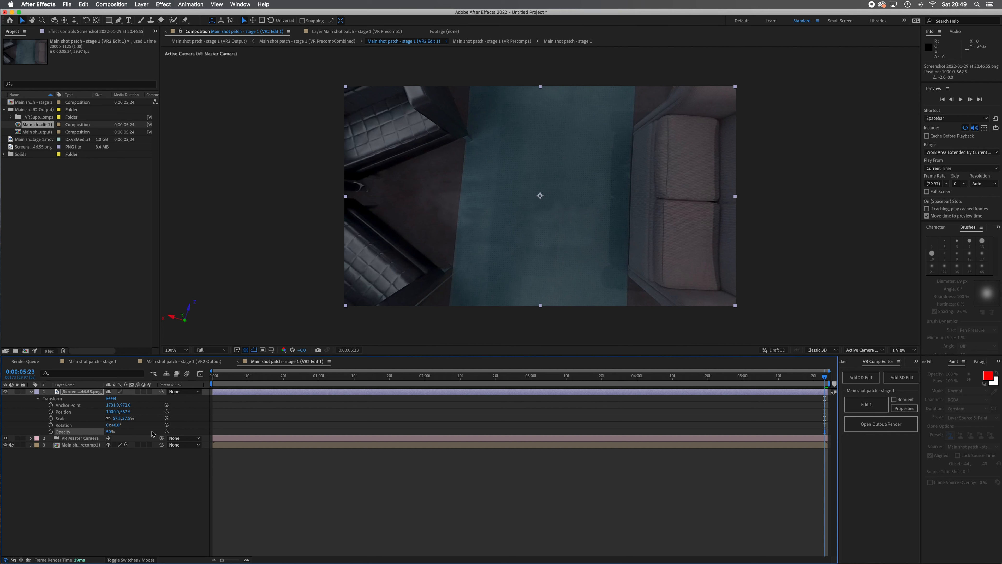
{"action": "left_click", "coordinate": [51, 412]}
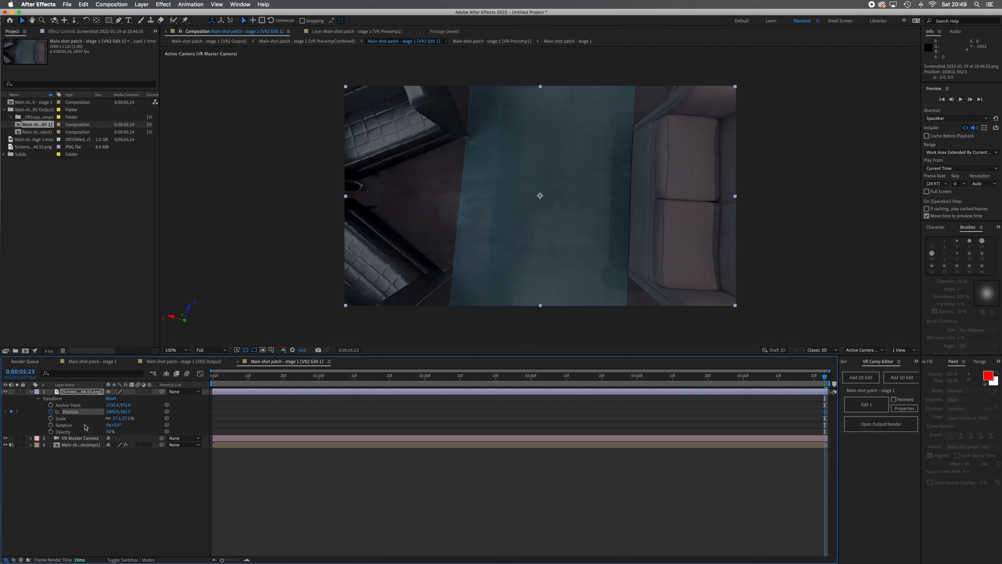
{"action": "left_click", "coordinate": [51, 425]}
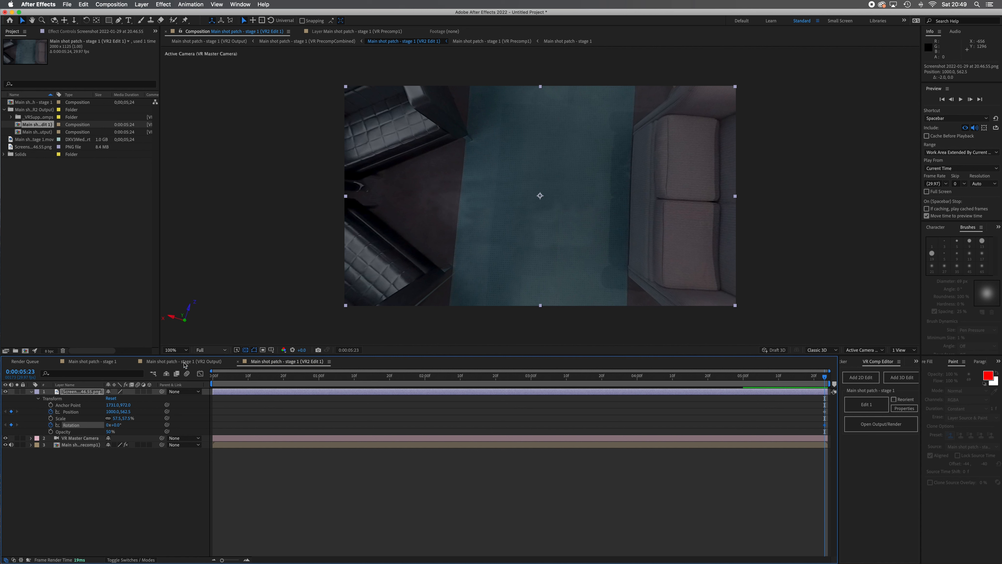
{"action": "left_click", "coordinate": [74, 392]}
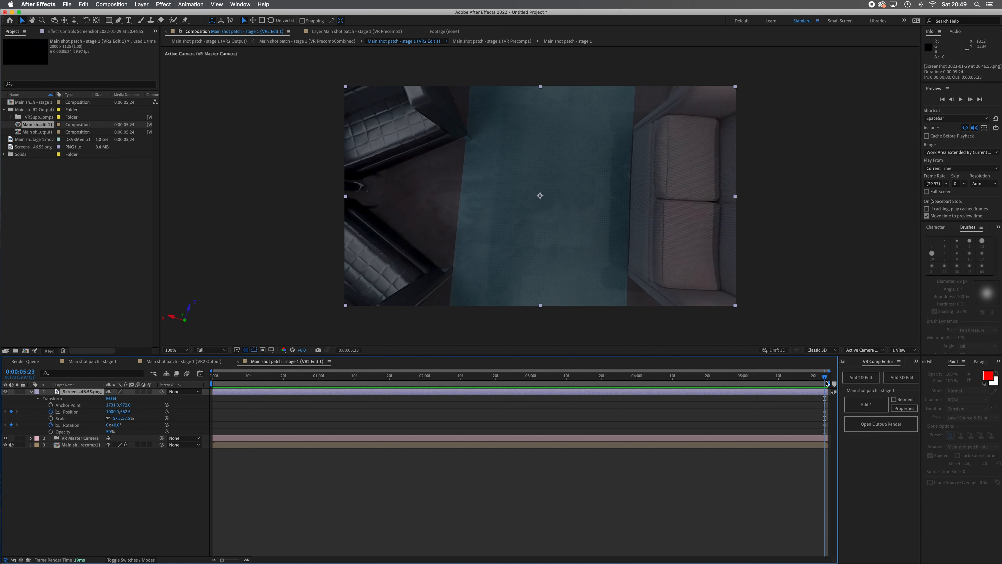
Keyframe the screenshot layer at 0:00:00:00 with position 1343.0, 562.5 and rotation about -2° to match the footage.
{"action": "left_click_drag", "start_coordinate": [825, 379], "coordinate": [187, 367]}
{"action": "left_click", "coordinate": [85, 412]}
{"action": "left_click_drag", "start_coordinate": [111, 411], "coordinate": [253, 420]}
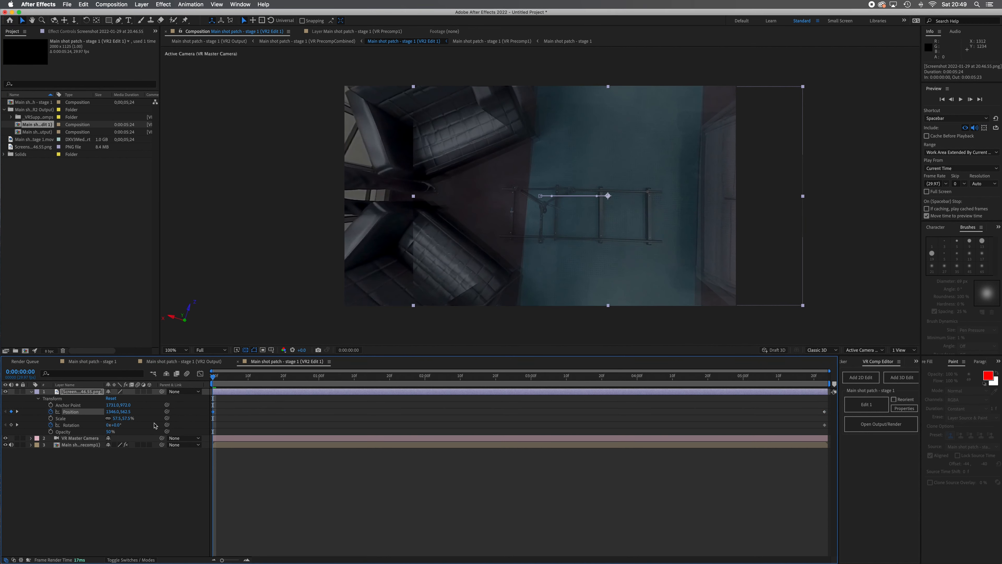
{"action": "left_click_drag", "start_coordinate": [118, 425], "coordinate": [120, 428]}
{"action": "mouse_move", "coordinate": [120, 428]}
{"action": "left_mouse_down"}
{"action": "mouse_move", "coordinate": [109, 412]}
{"action": "mouse_move", "coordinate": [116, 429]}
{"action": "left_mouse_up"}
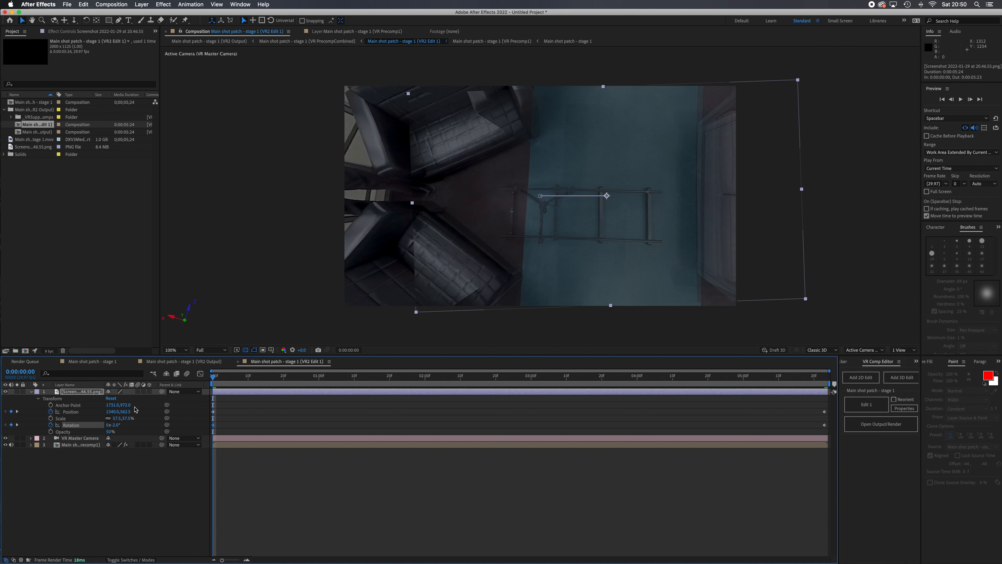
{"action": "left_click_drag", "start_coordinate": [111, 412], "coordinate": [114, 413]}
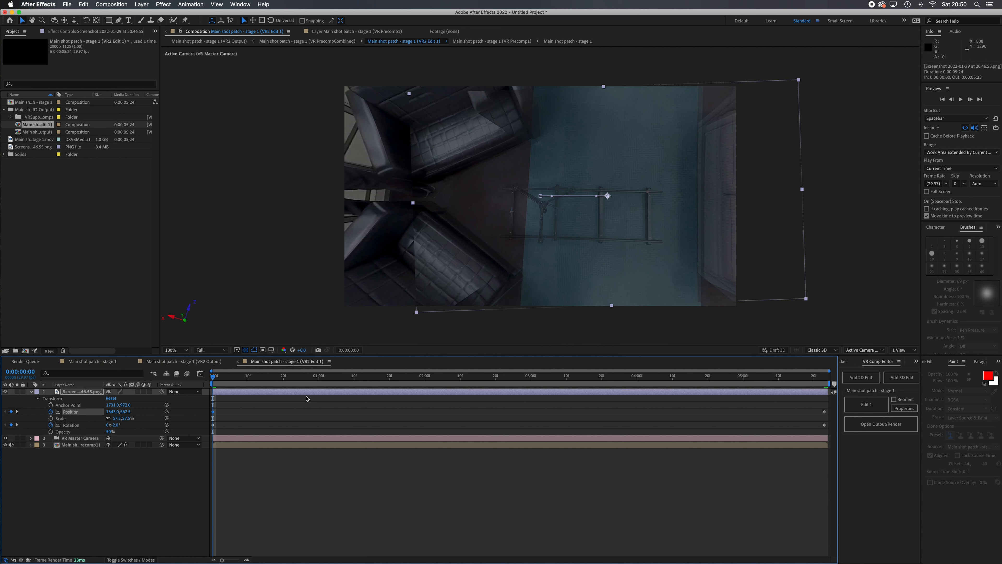
Keyframe the screenshot layer's position at 0:00:03:00 to about 1183.6, 562.5.
{"action": "left_click_drag", "start_coordinate": [213, 379], "coordinate": [531, 416]}
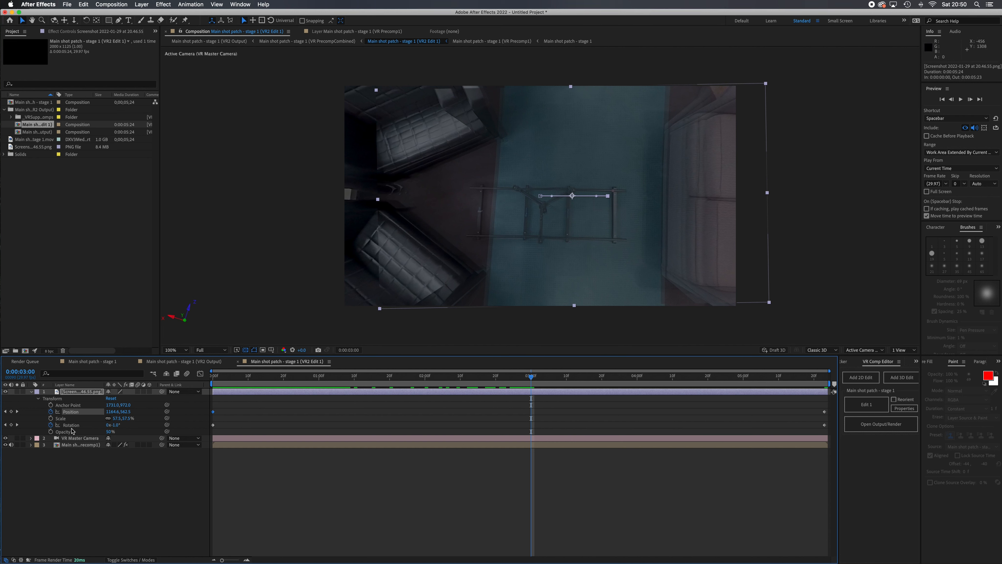
{"action": "left_click_drag", "start_coordinate": [112, 413], "coordinate": [116, 412]}
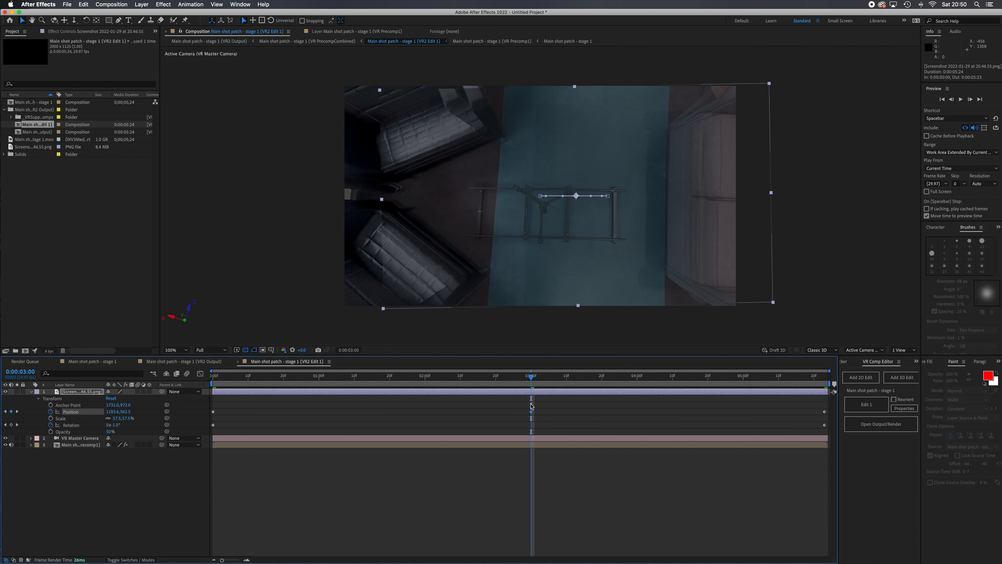
Keyframe the screenshot layer's position at 0:00:01:17 to line up with the footage, and check the alignment up to 0:00:04:16.
{"action": "left_click_drag", "start_coordinate": [524, 380], "coordinate": [379, 385]}
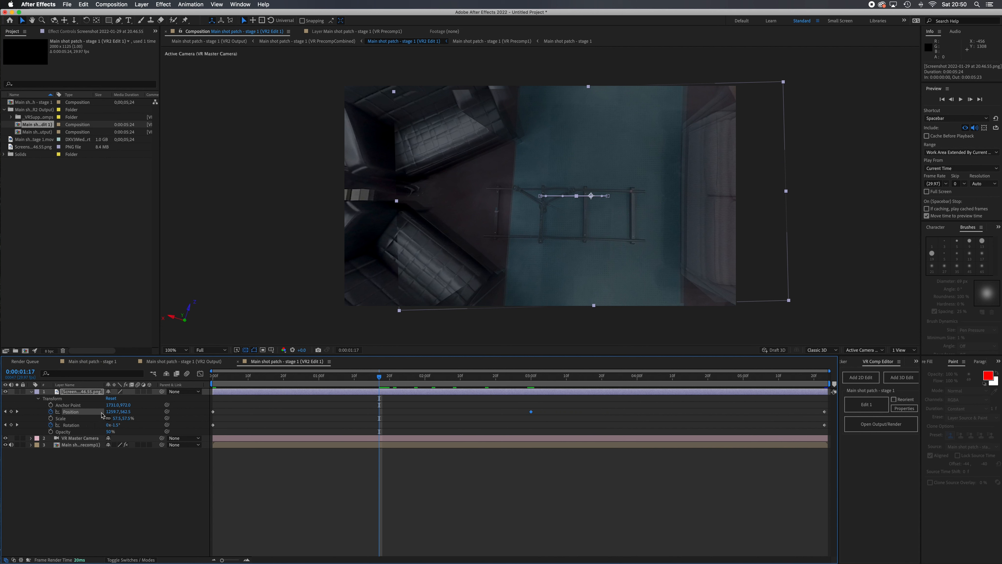
{"action": "left_click_drag", "start_coordinate": [112, 414], "coordinate": [115, 413]}
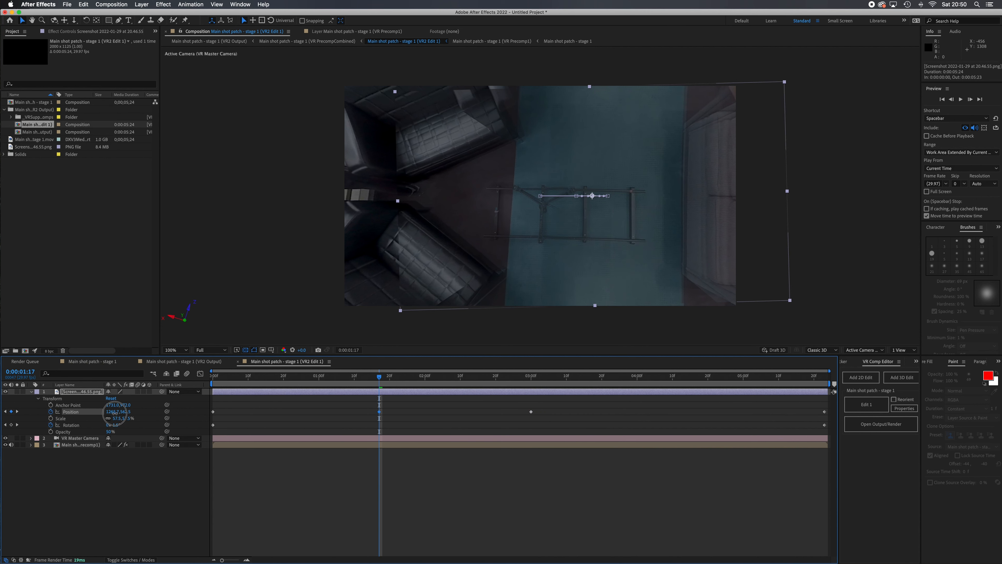
{"action": "left_click_drag", "start_coordinate": [378, 379], "coordinate": [693, 417]}
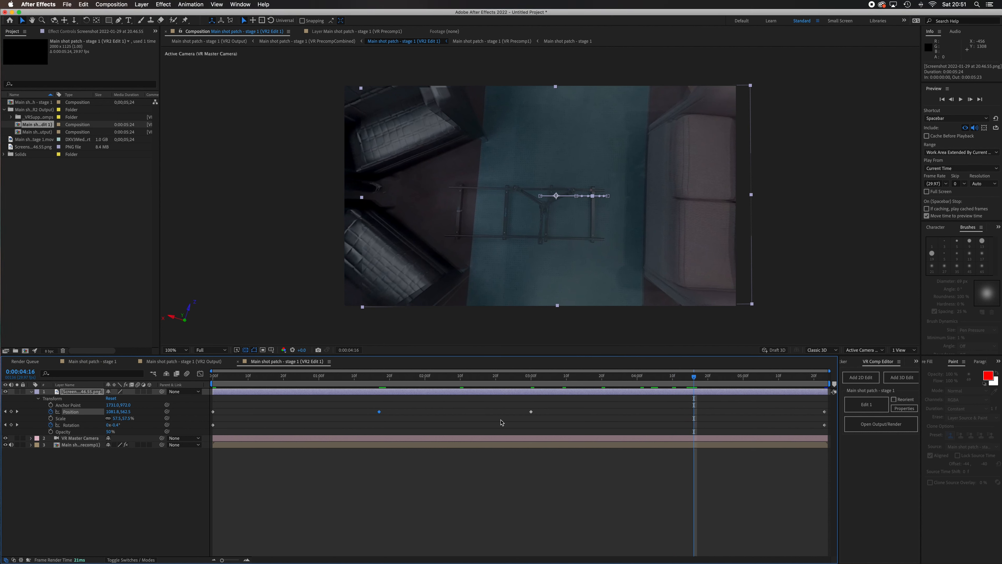
Set the screenshot layer's opacity to 100% and preview the animated patch from the start through to the last frame.
{"action": "left_click_drag", "start_coordinate": [695, 379], "coordinate": [177, 389]}
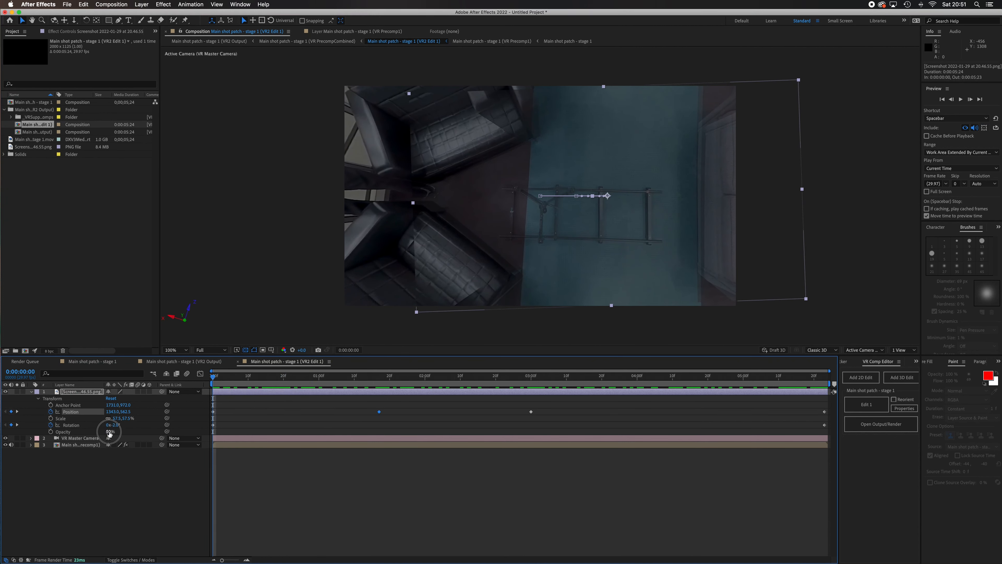
{"action": "left_click_drag", "start_coordinate": [109, 432], "coordinate": [268, 441]}
{"action": "key", "text": "space"}
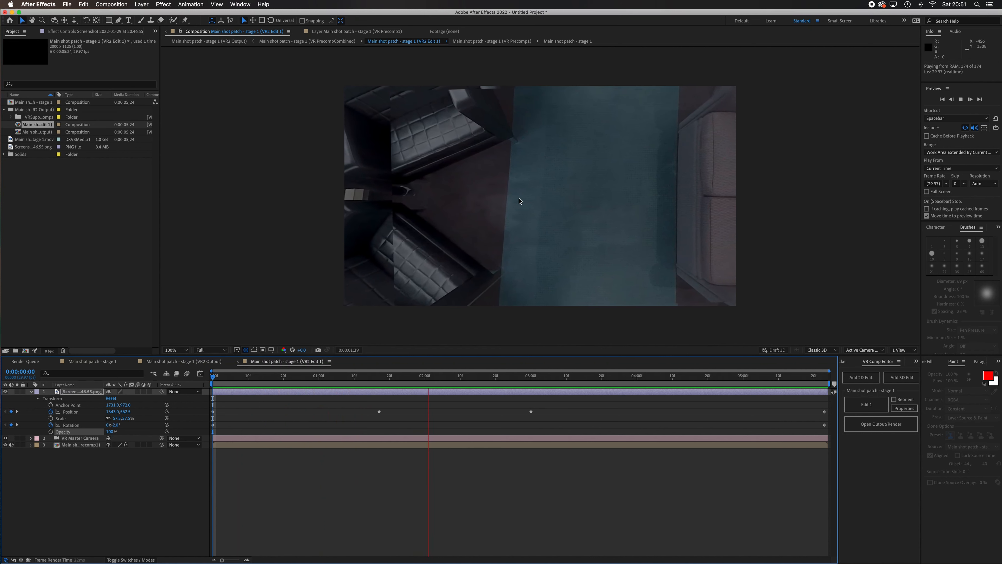
{"action": "key", "text": "space"}
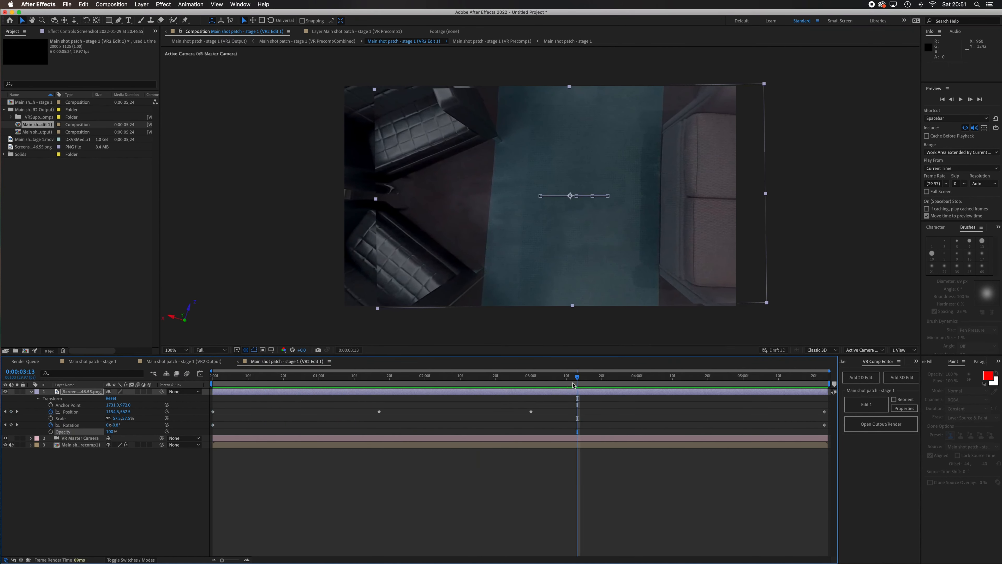
{"action": "left_click_drag", "start_coordinate": [579, 378], "coordinate": [832, 381]}
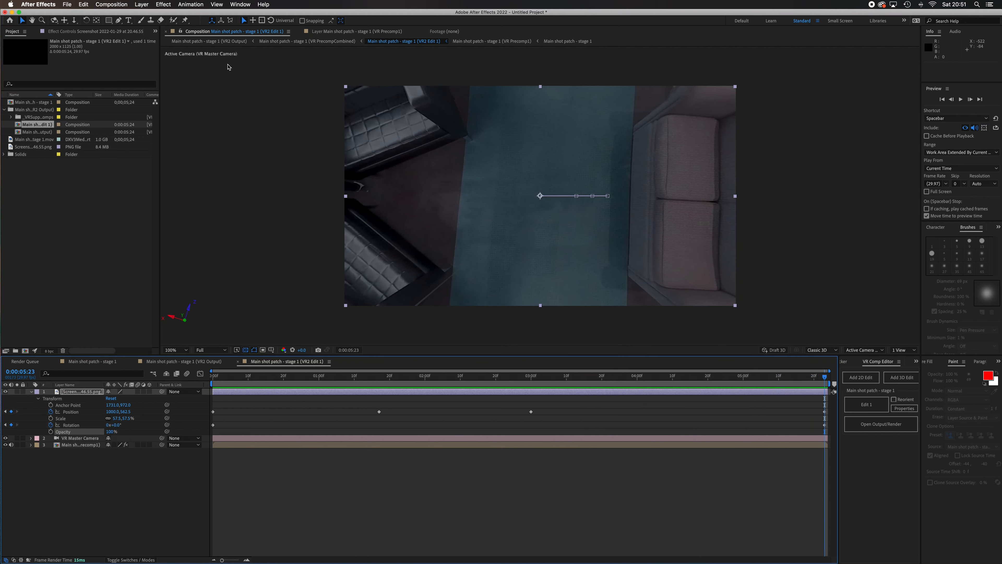
Lower the screenshot layer's opacity to 60% and draw a closed curved Pen mask around the track and tripod at 0:00:03:00.
{"action": "left_click", "coordinate": [118, 21]}
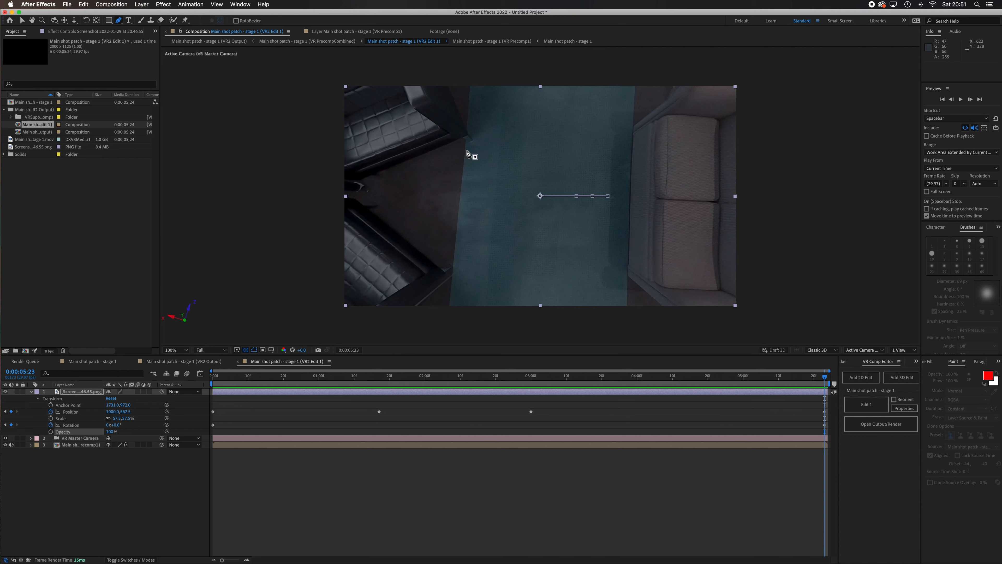
{"action": "left_click_drag", "start_coordinate": [111, 431], "coordinate": [98, 433]}
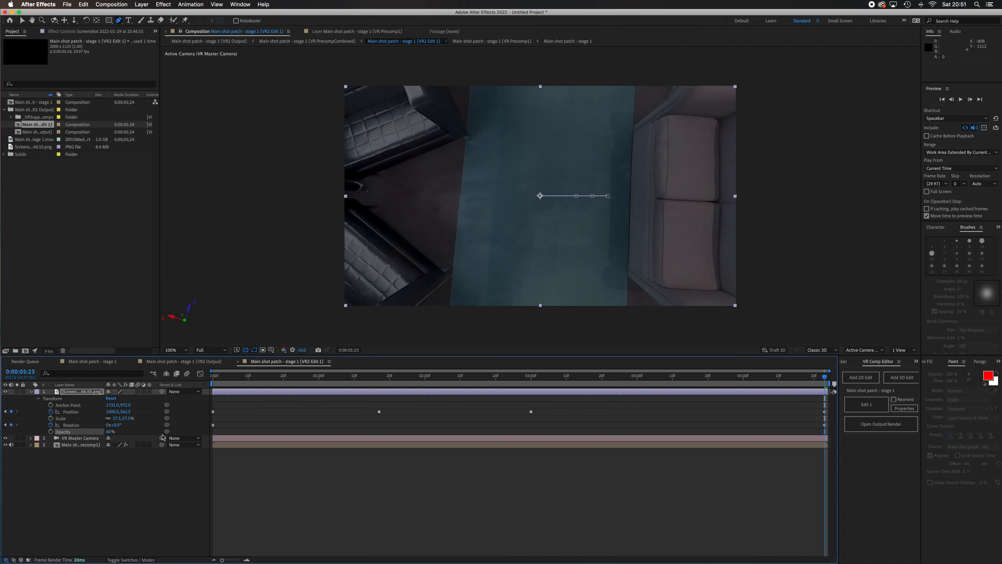
{"action": "left_click_drag", "start_coordinate": [809, 379], "coordinate": [532, 395]}
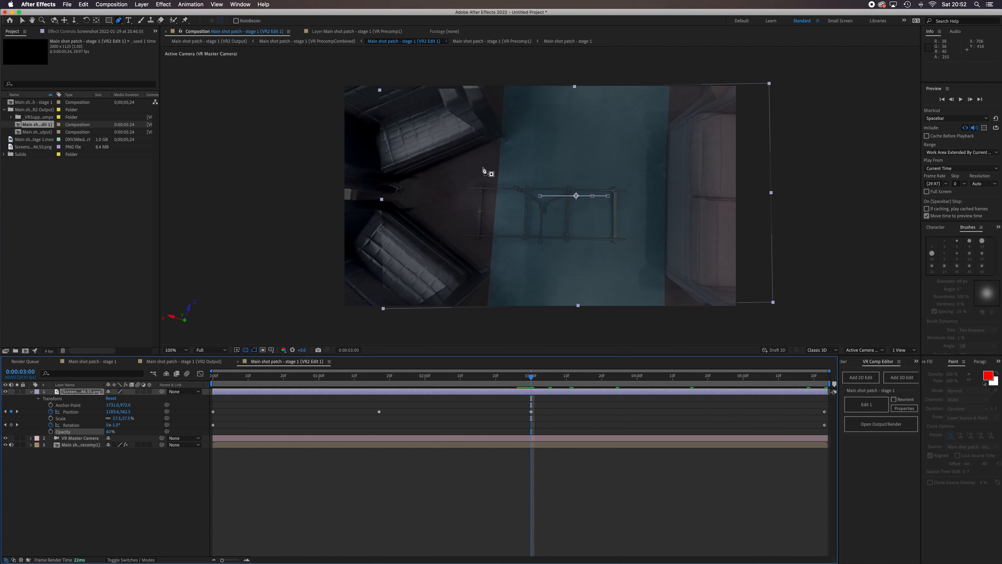
{"action": "left_click", "coordinate": [469, 167]}
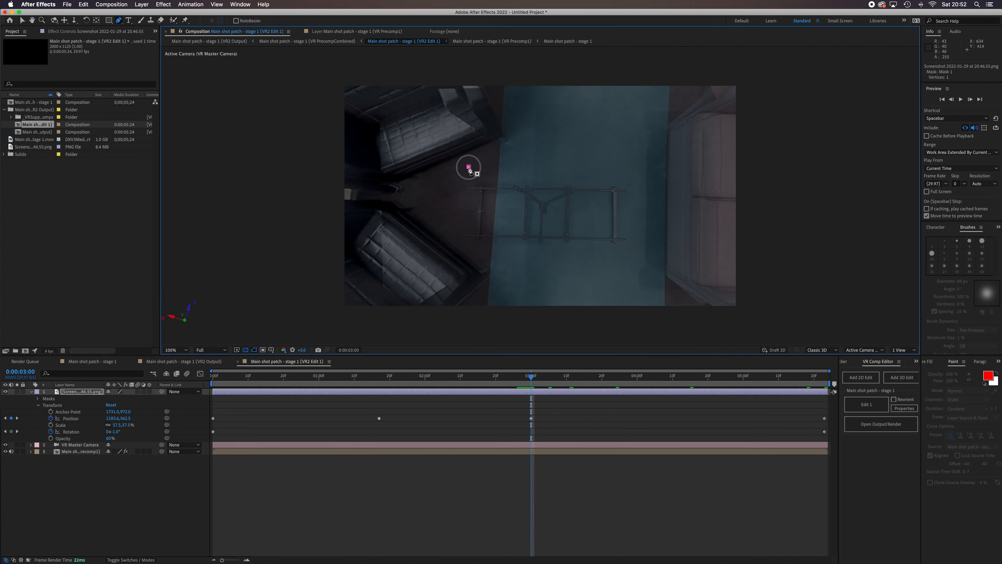
{"action": "left_click", "coordinate": [439, 207]}
{"action": "left_click_drag", "start_coordinate": [454, 239], "coordinate": [491, 262]}
{"action": "left_click", "coordinate": [606, 289]}
{"action": "left_click", "coordinate": [630, 271]}
{"action": "left_click_drag", "start_coordinate": [642, 238], "coordinate": [642, 233]}
{"action": "left_click", "coordinate": [642, 215]}
{"action": "left_click", "coordinate": [642, 189]}
{"action": "left_click", "coordinate": [638, 169]}
{"action": "left_click", "coordinate": [623, 149]}
{"action": "left_click", "coordinate": [622, 149]}
{"action": "left_click", "coordinate": [552, 119]}
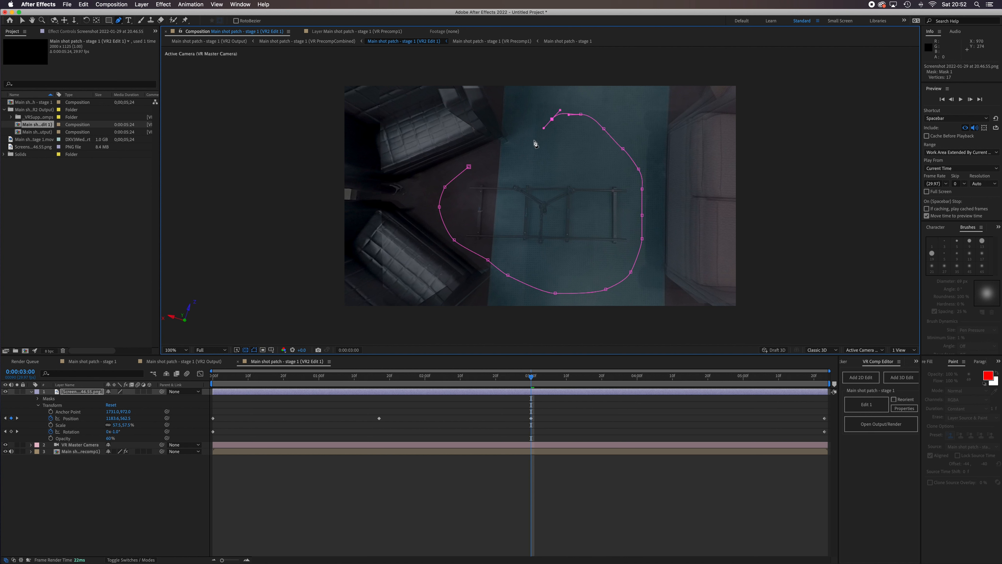
{"action": "left_click", "coordinate": [532, 142]}
{"action": "left_click", "coordinate": [512, 154]}
{"action": "left_click", "coordinate": [484, 161]}
{"action": "left_click", "coordinate": [469, 166]}
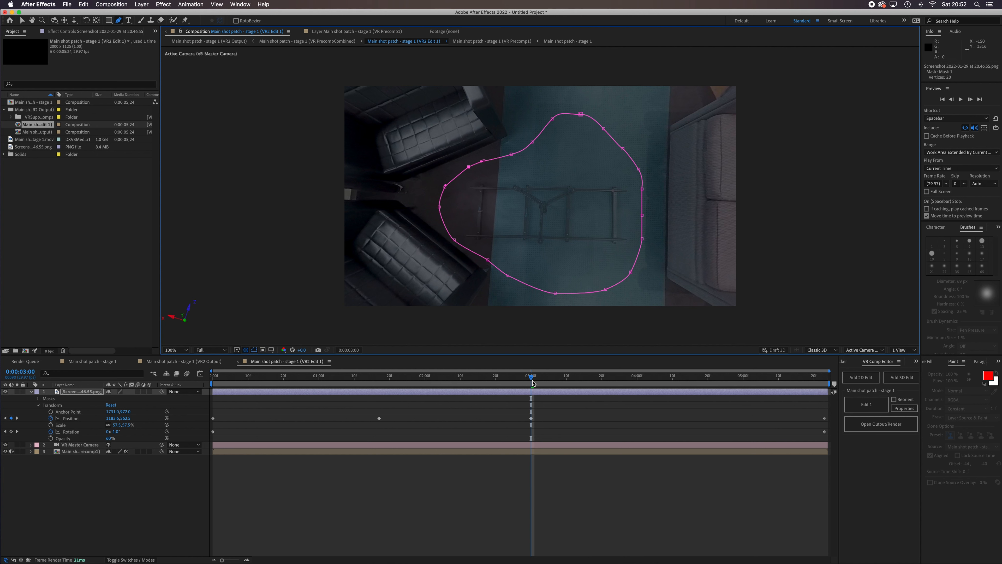
Preview Edit 1 from the start to check that the mask covers the moving track and tripod.
{"action": "left_click_drag", "start_coordinate": [532, 382], "coordinate": [192, 374]}
{"action": "key", "text": "space"}
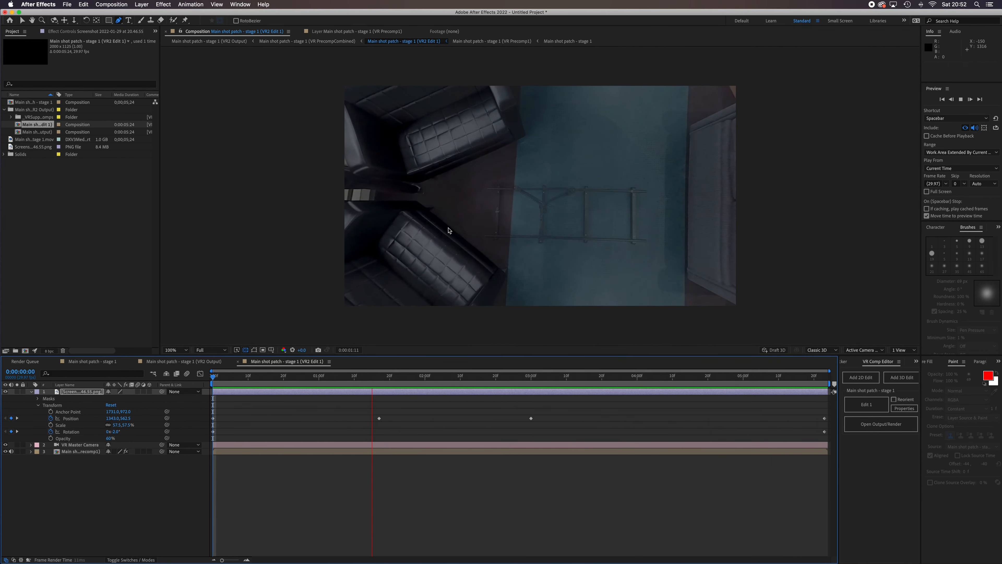
{"action": "key", "text": "space"}
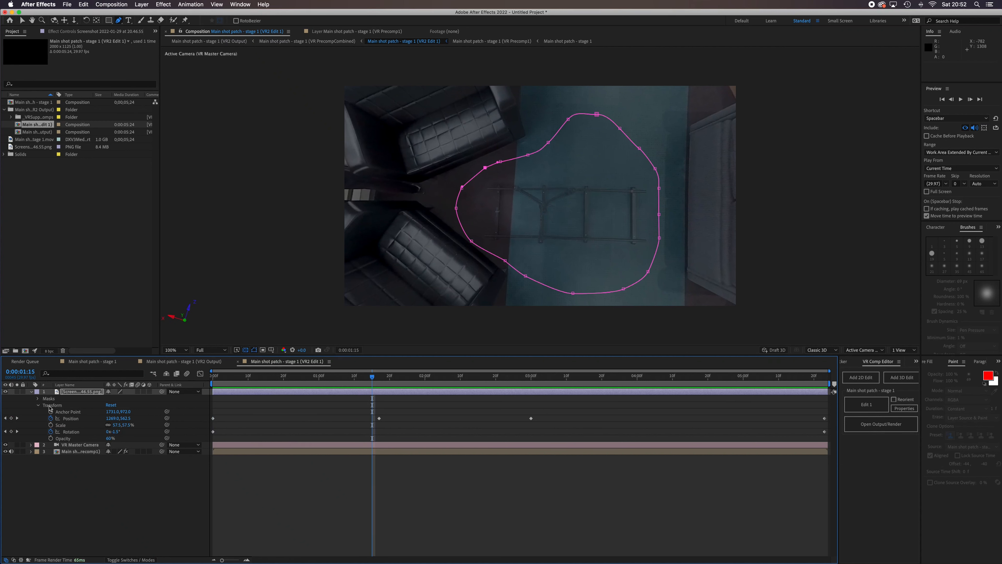
Set Mask 1's feather to 87 pixels and the screenshot layer's opacity to 100%, and play the result to check it.
{"action": "left_click", "coordinate": [38, 399]}
{"action": "left_click", "coordinate": [44, 405]}
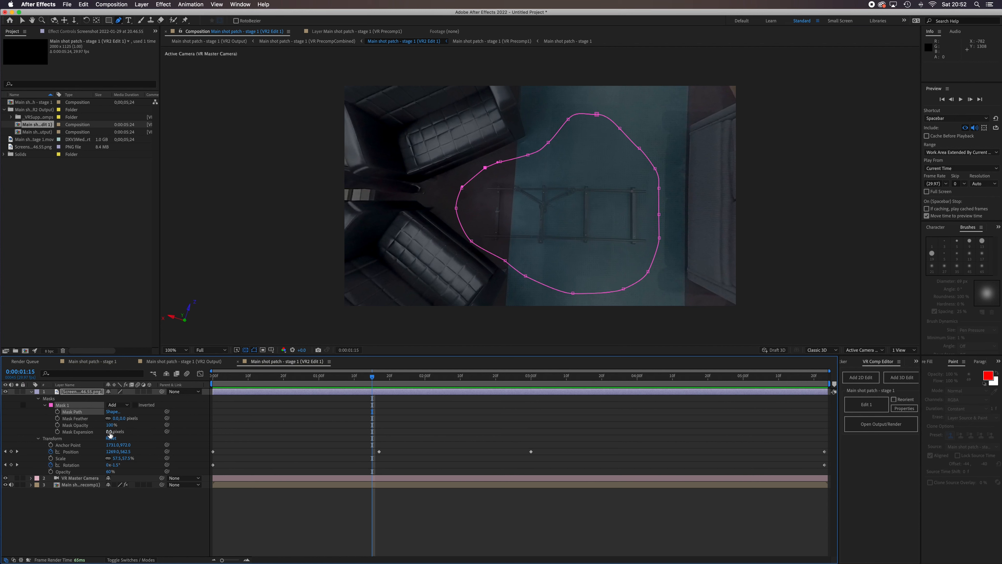
{"action": "left_click_drag", "start_coordinate": [116, 421], "coordinate": [155, 424]}
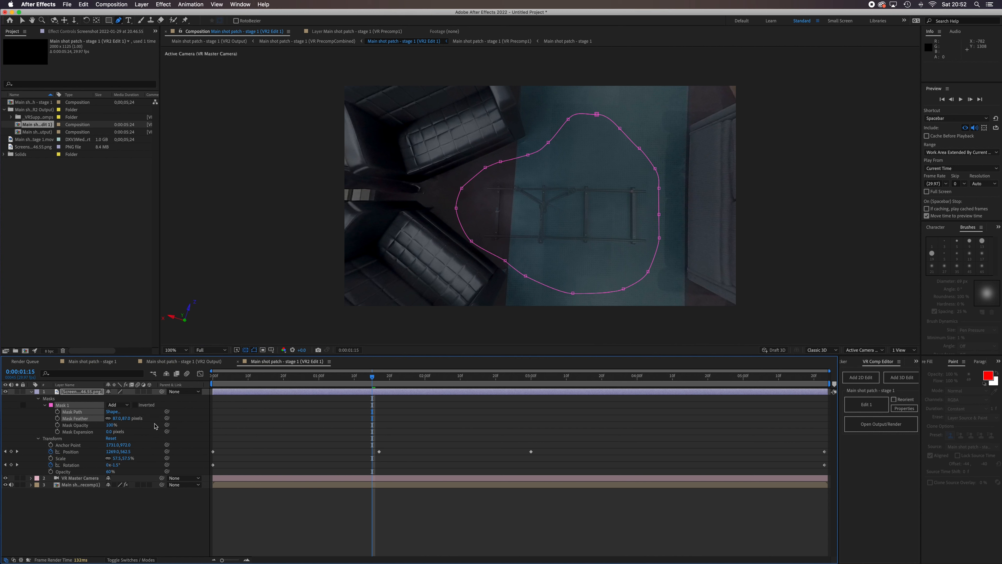
{"action": "left_click_drag", "start_coordinate": [113, 473], "coordinate": [213, 478]}
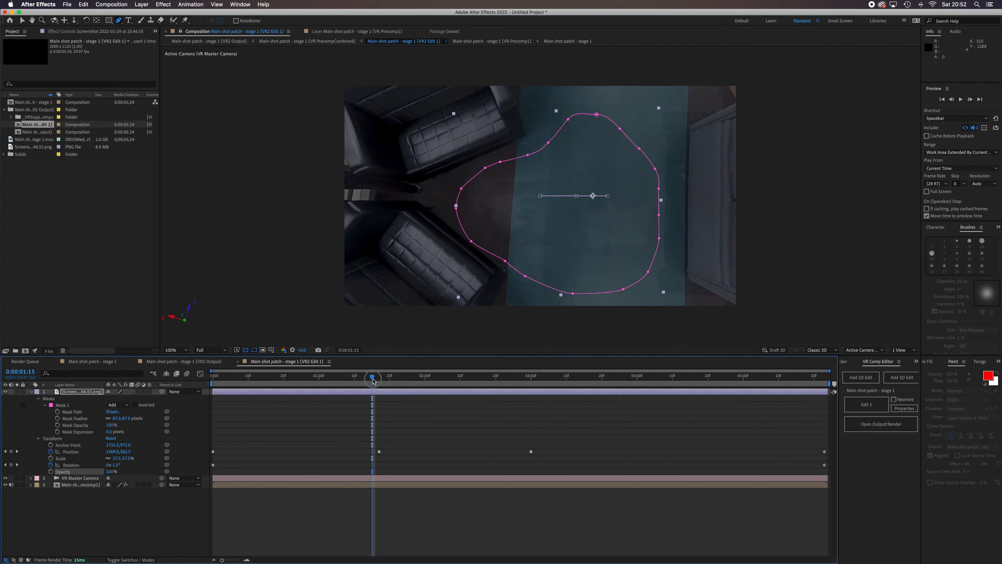
{"action": "key", "text": "space"}
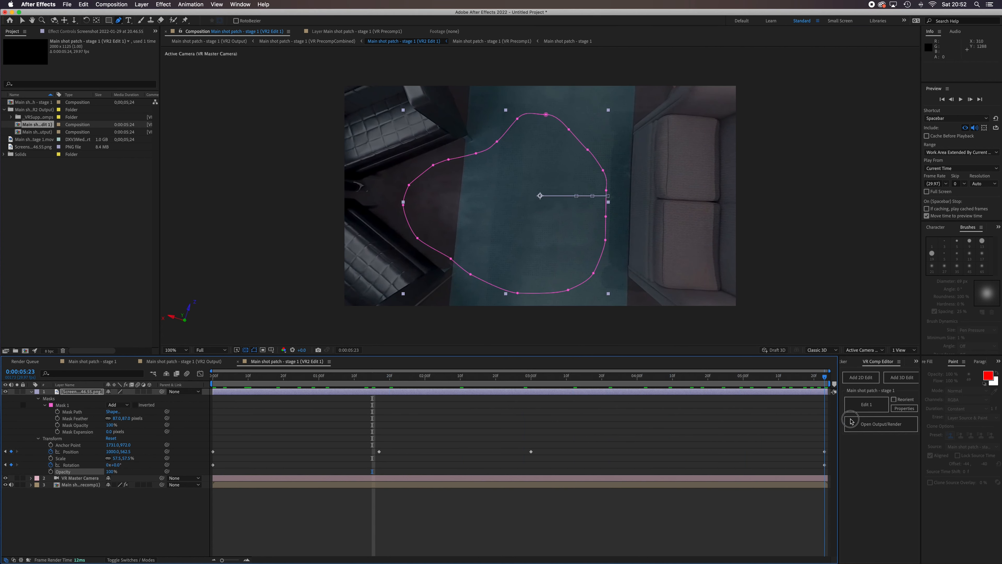
{"action": "key", "text": "space"}
Hide the VR Master Camera and footage precomp layers to inspect the feathered patch alone, and show both layers again.
{"action": "left_click", "coordinate": [5, 478]}
{"action": "left_click", "coordinate": [5, 485]}
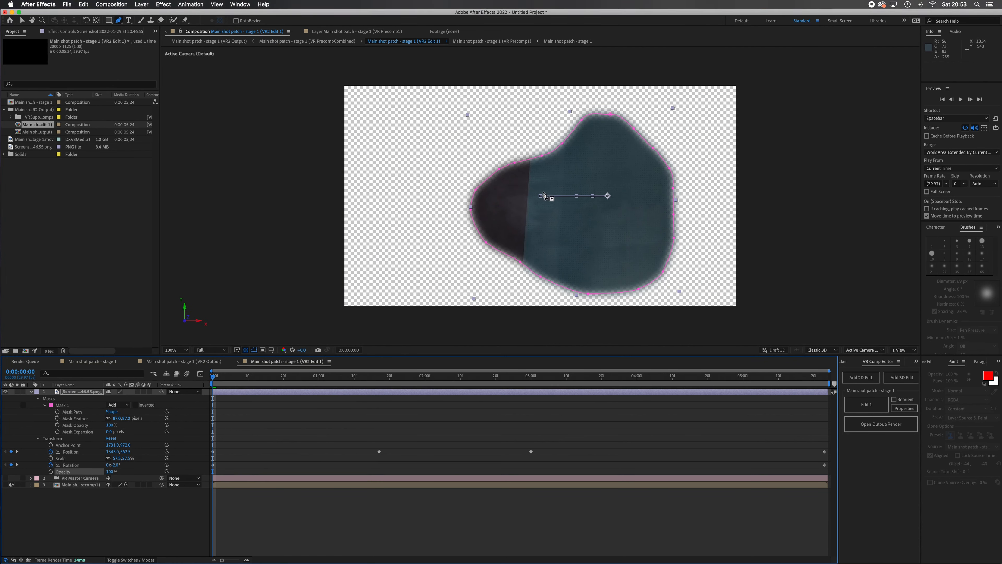
{"action": "left_click_drag", "start_coordinate": [214, 379], "coordinate": [181, 390]}
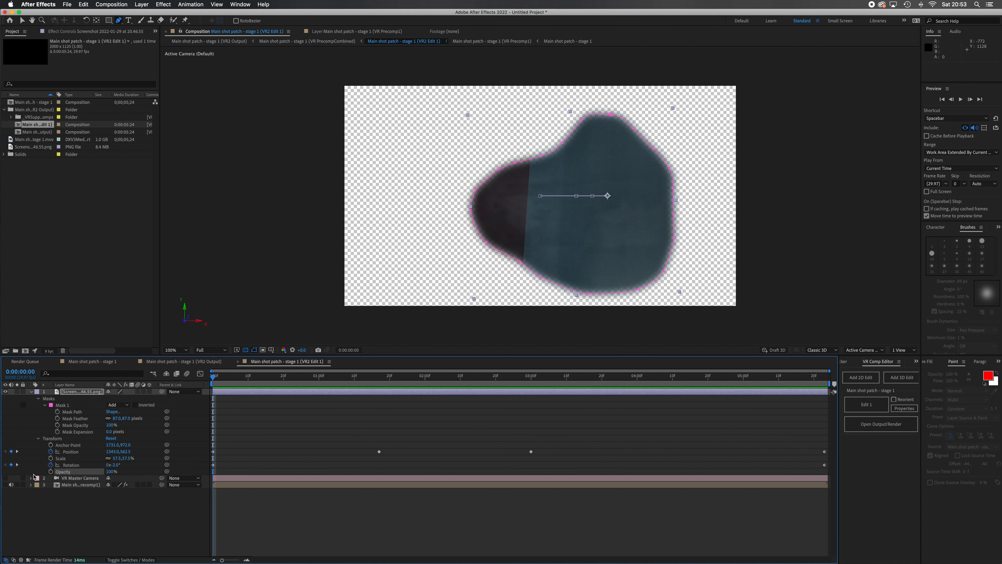
{"action": "left_click", "coordinate": [5, 478]}
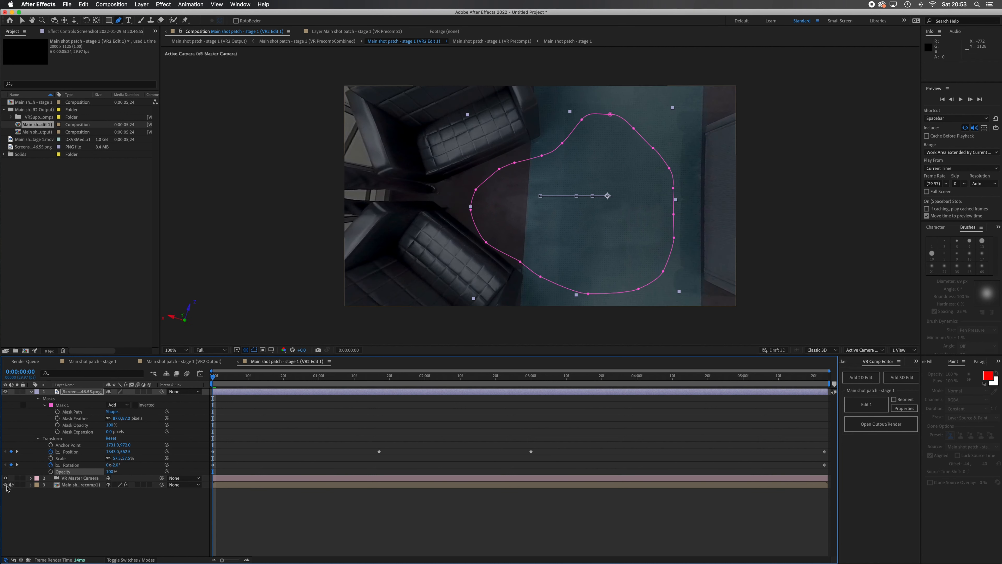
Preview the patch from the start and increase Mask 1's feather to 220 pixels with the mask outline hidden.
{"action": "key", "text": "space"}
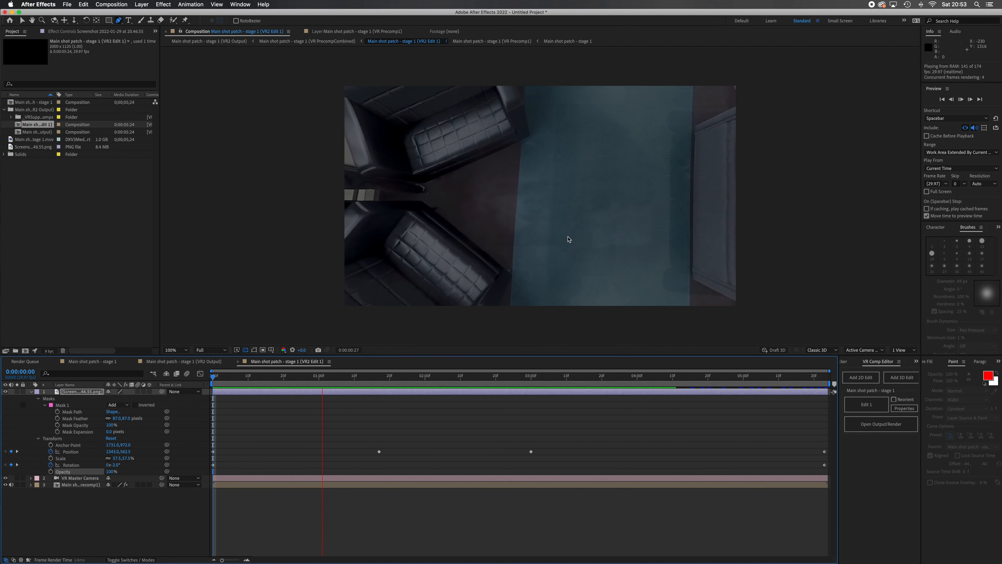
{"action": "key", "text": "space"}
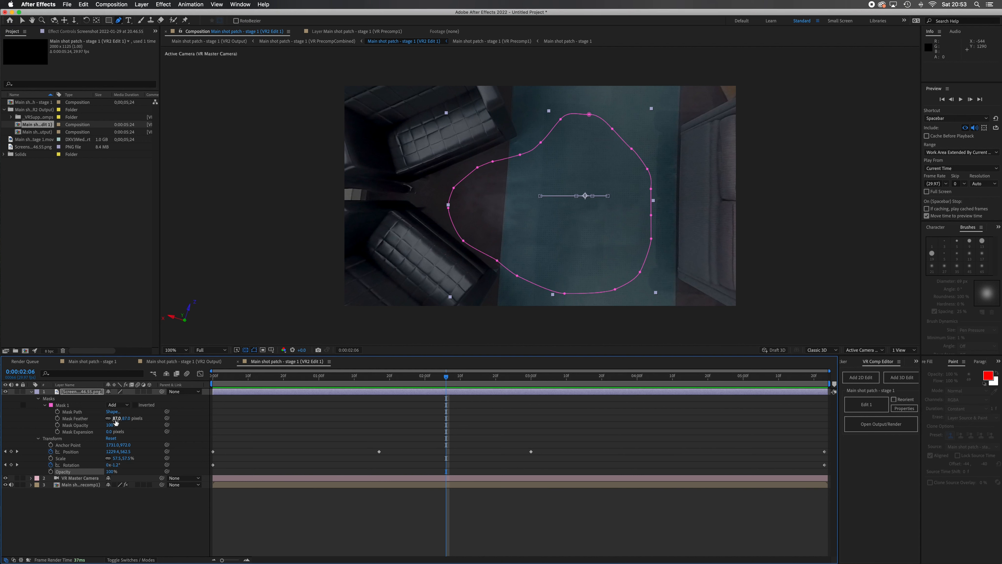
{"action": "key", "text": "super+shift+h"}
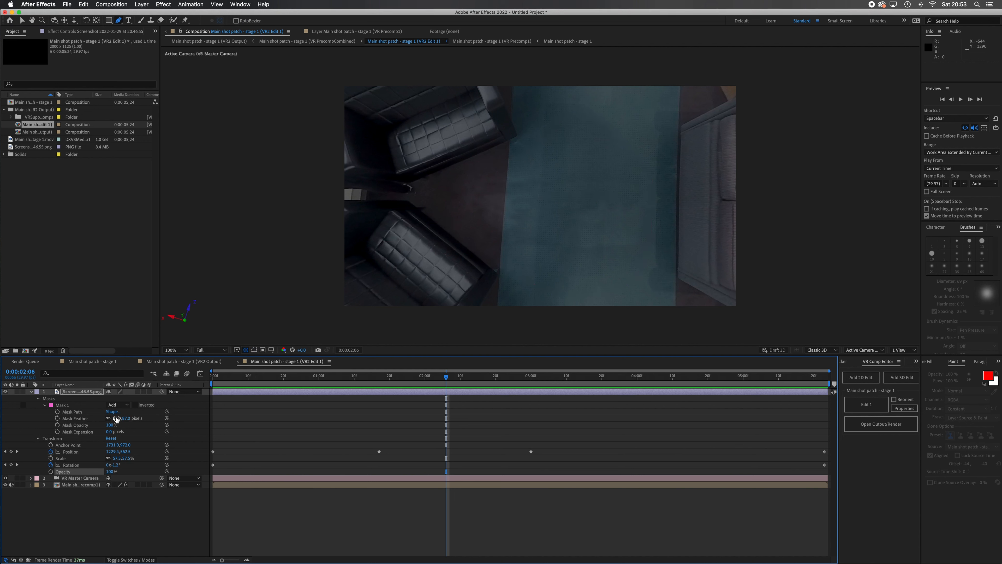
{"action": "left_click_drag", "start_coordinate": [116, 418], "coordinate": [173, 422]}
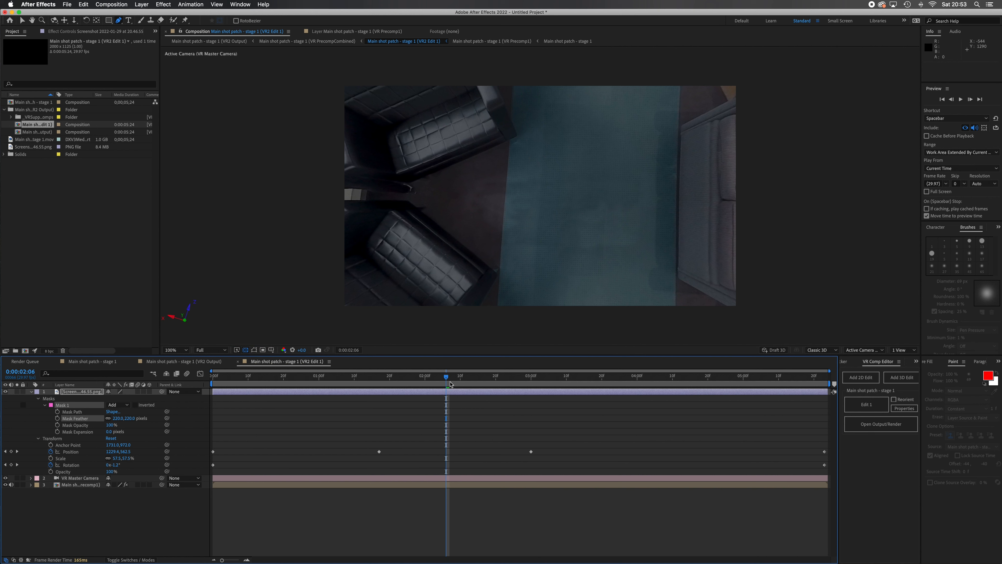
{"action": "left_click_drag", "start_coordinate": [447, 377], "coordinate": [602, 421]}
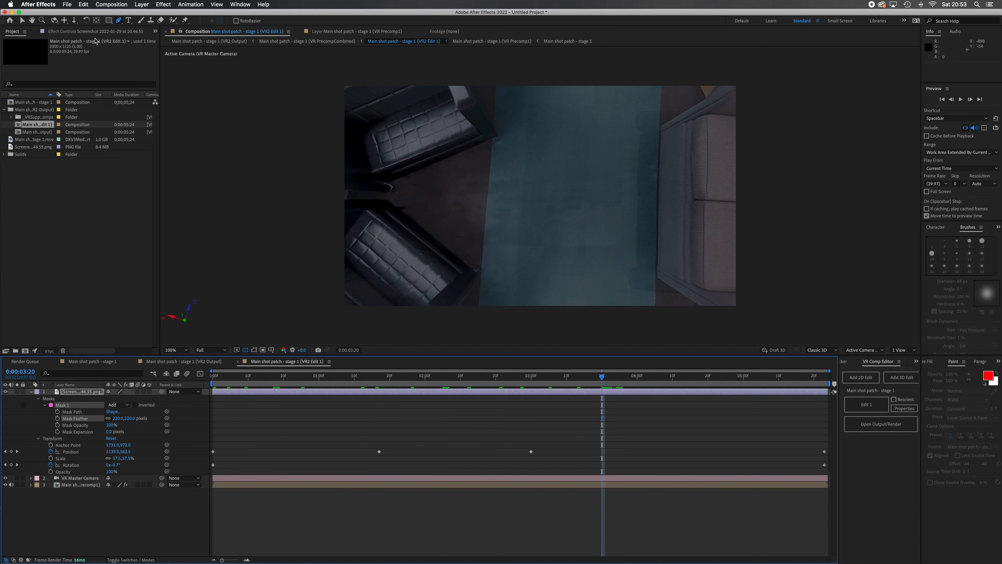
Show the mask outline, move its vertex beside the lower armchair slightly outward, and check the edge through the final frames.
{"action": "key", "text": "super+shift+h"}
{"action": "left_click", "coordinate": [22, 21]}
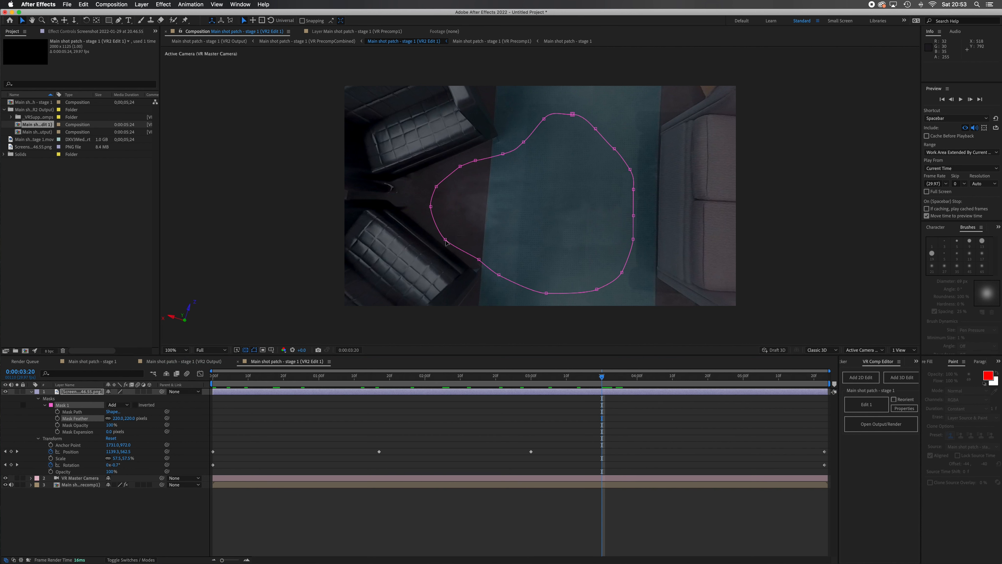
{"action": "left_click_drag", "start_coordinate": [445, 239], "coordinate": [442, 244]}
{"action": "key", "text": "space"}
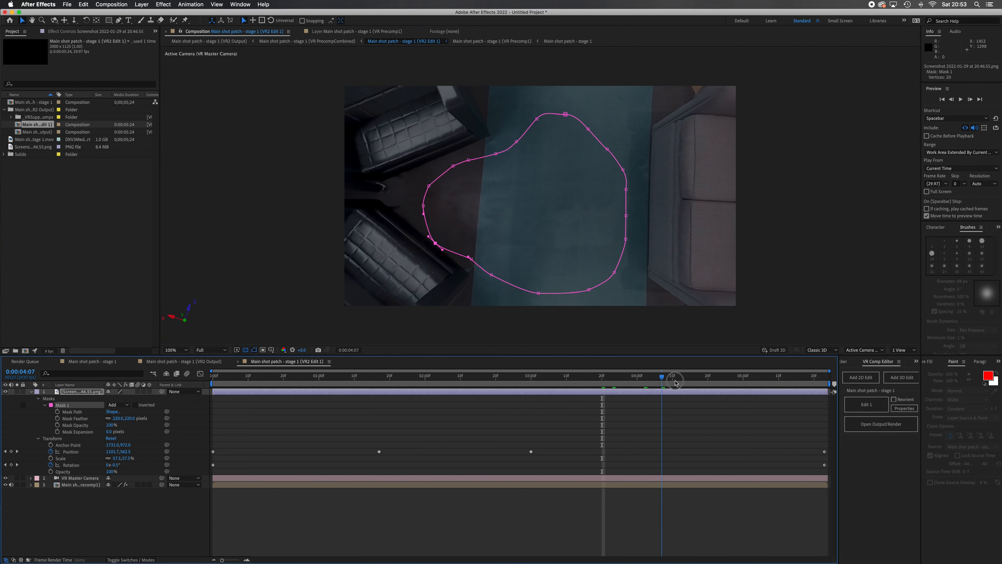
{"action": "left_click_drag", "start_coordinate": [824, 387], "coordinate": [837, 386]}
{"action": "left_click_drag", "start_coordinate": [645, 382], "coordinate": [640, 382]}
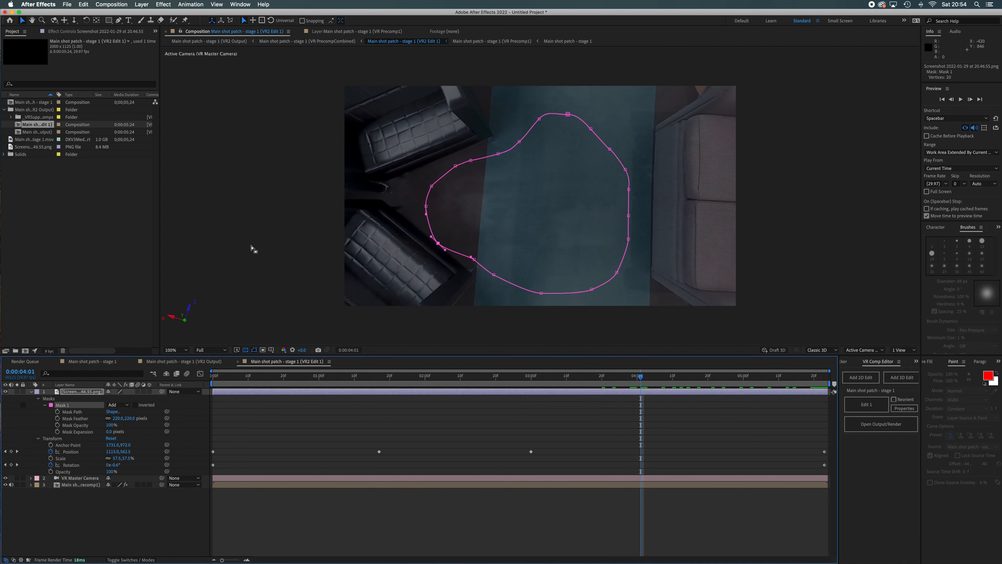
Reduce Mask 1's feather at 0:00:04:01 and preview Edit 1 from the start.
{"action": "left_click", "coordinate": [115, 420]}
{"action": "left_click_drag", "start_coordinate": [115, 420], "coordinate": [91, 418]}
{"action": "left_click_drag", "start_coordinate": [639, 377], "coordinate": [155, 381]}
{"action": "key", "text": "space"}
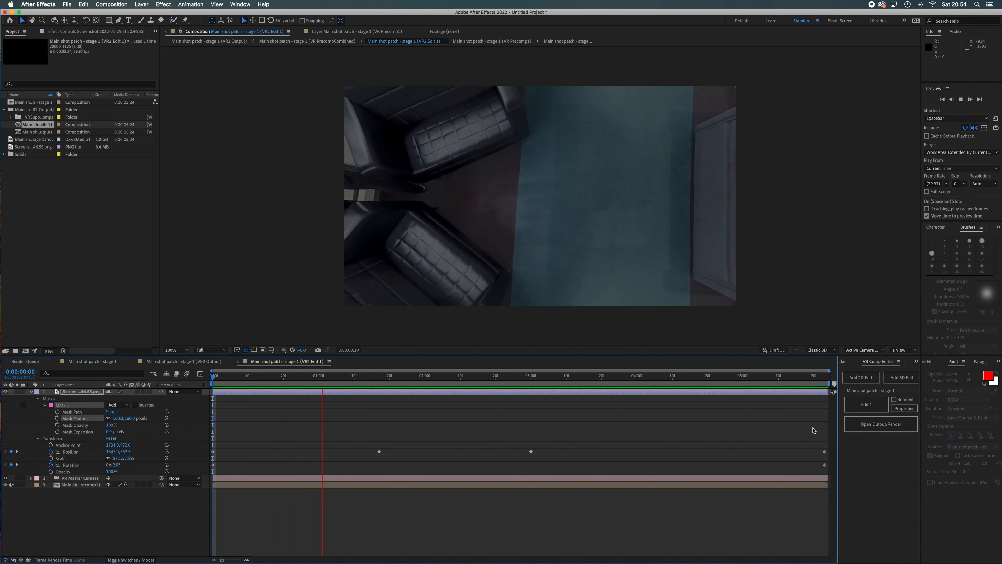
Open the VR2 Output composition to check the patched floor in the full 360 image.
{"action": "left_click", "coordinate": [881, 424]}
{"action": "key", "text": "space"}
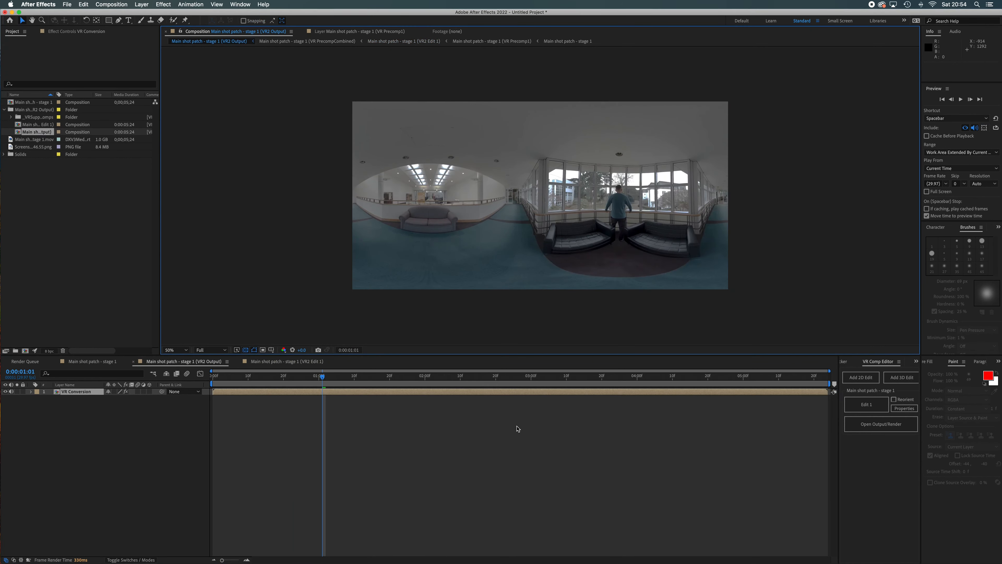